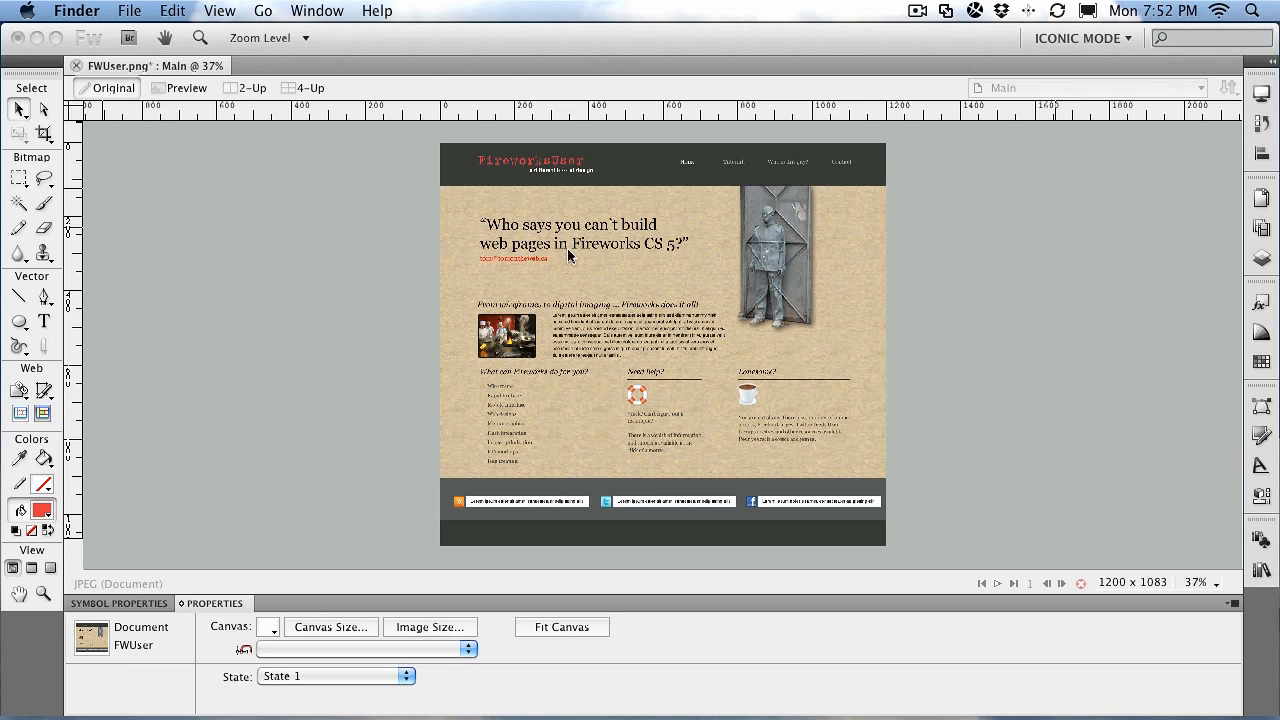
Examine the layouts of the Tutes and Main pages that share the textured master page background
{"action": "left_click", "coordinate": [916, 241]}
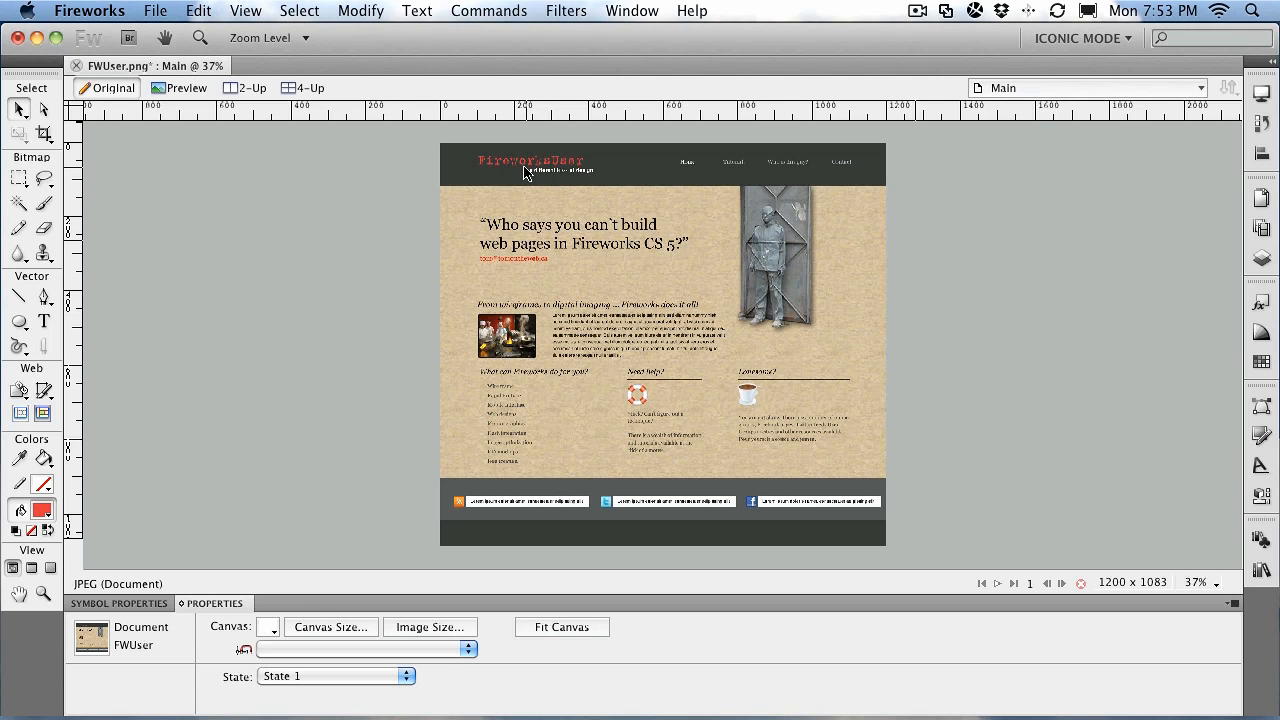
{"action": "left_click", "coordinate": [1261, 256]}
{"action": "left_click", "coordinate": [1025, 192]}
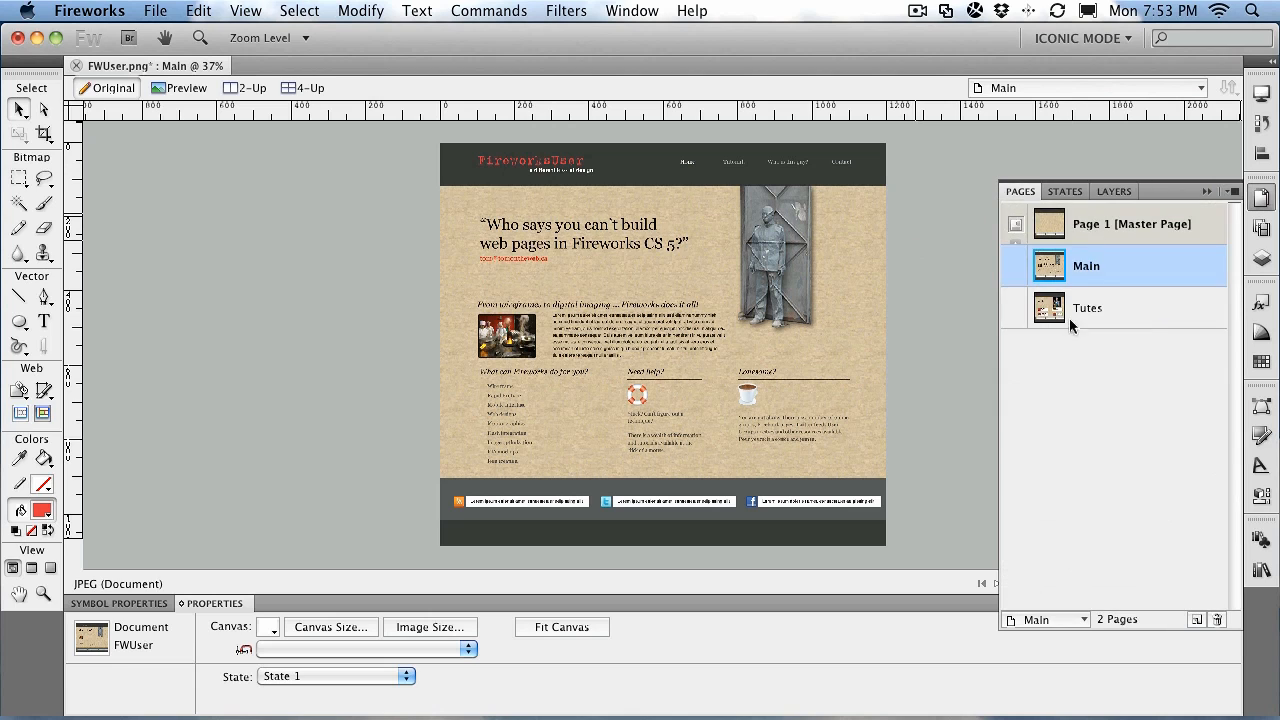
{"action": "left_click", "coordinate": [1084, 314]}
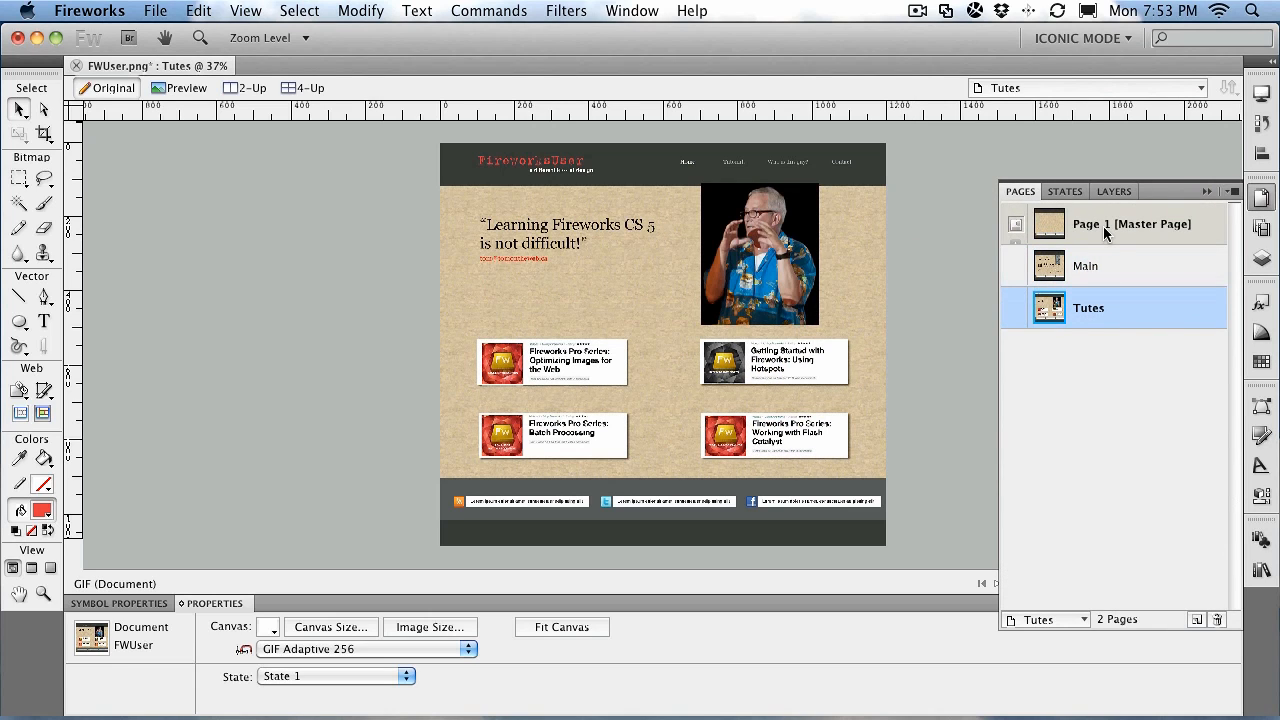
{"action": "left_click", "coordinate": [1075, 270]}
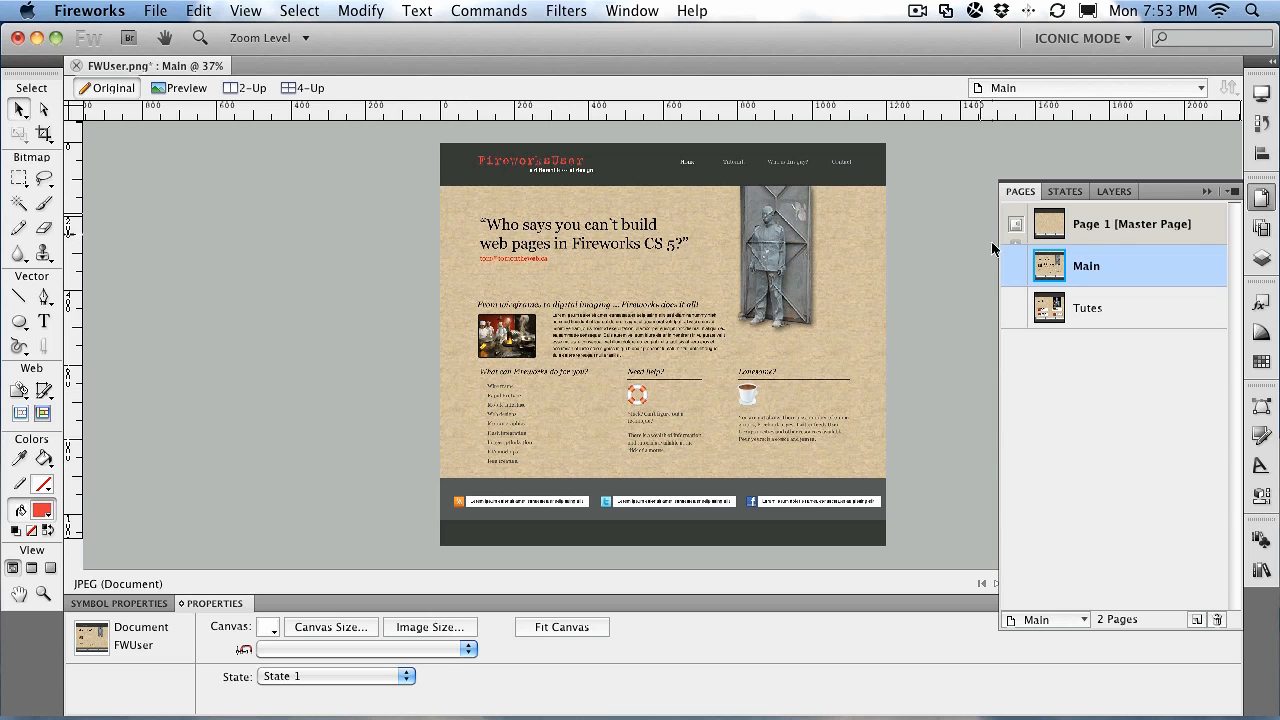
On the master page, apply an Auto Vector Mask to the wood-textured rectangle using the linear preset that fades out towards the bottom
{"action": "left_click", "coordinate": [1075, 231]}
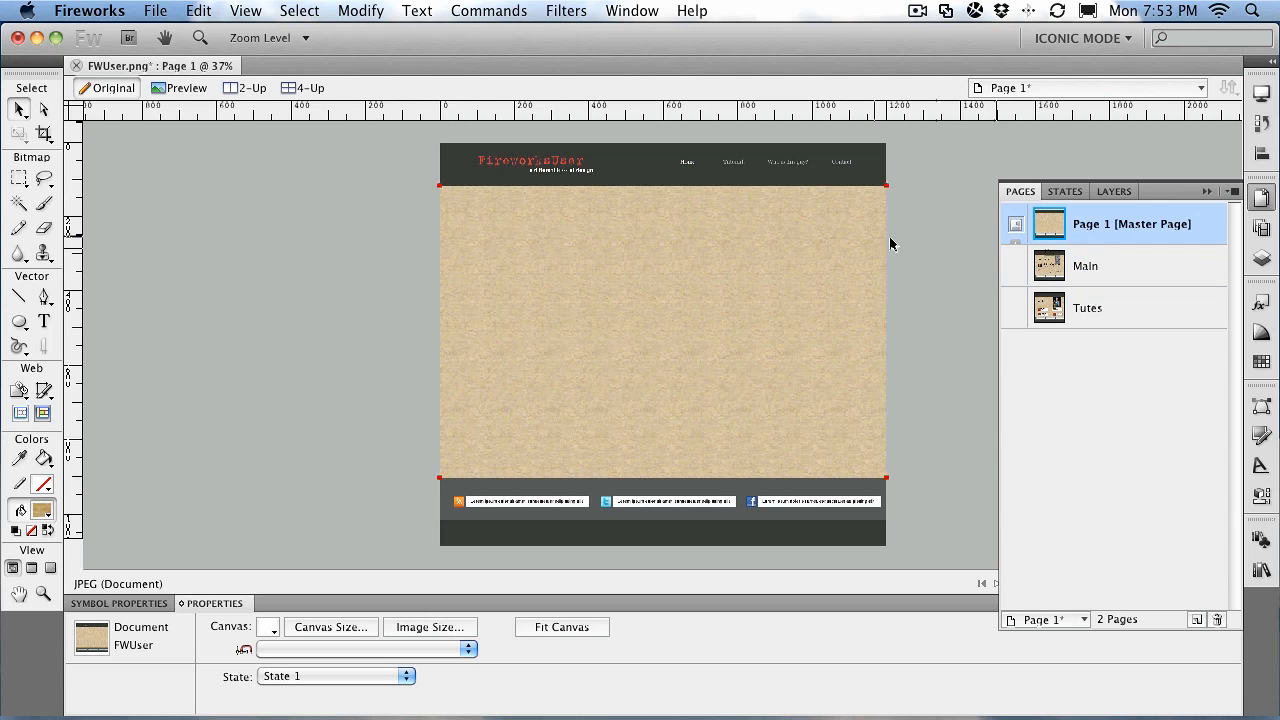
{"action": "left_click", "coordinate": [545, 276]}
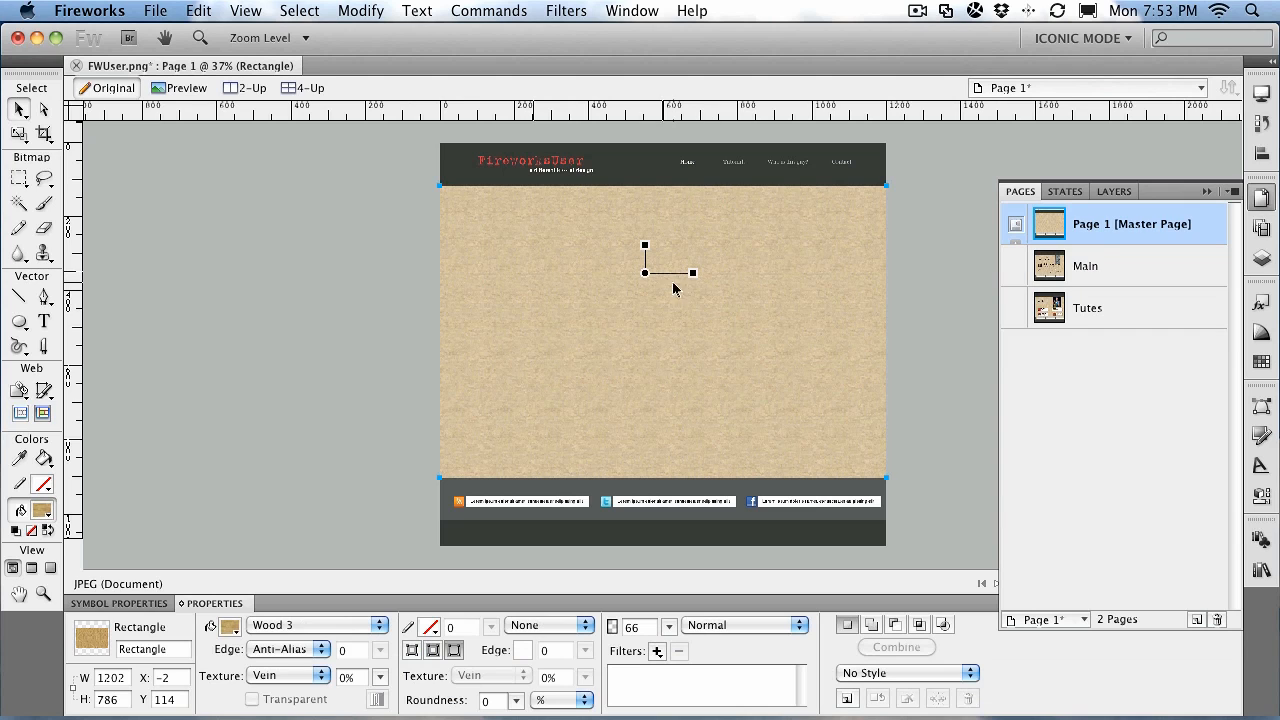
{"action": "left_click", "coordinate": [372, 10]}
{"action": "mouse_move", "coordinate": [465, 10]}
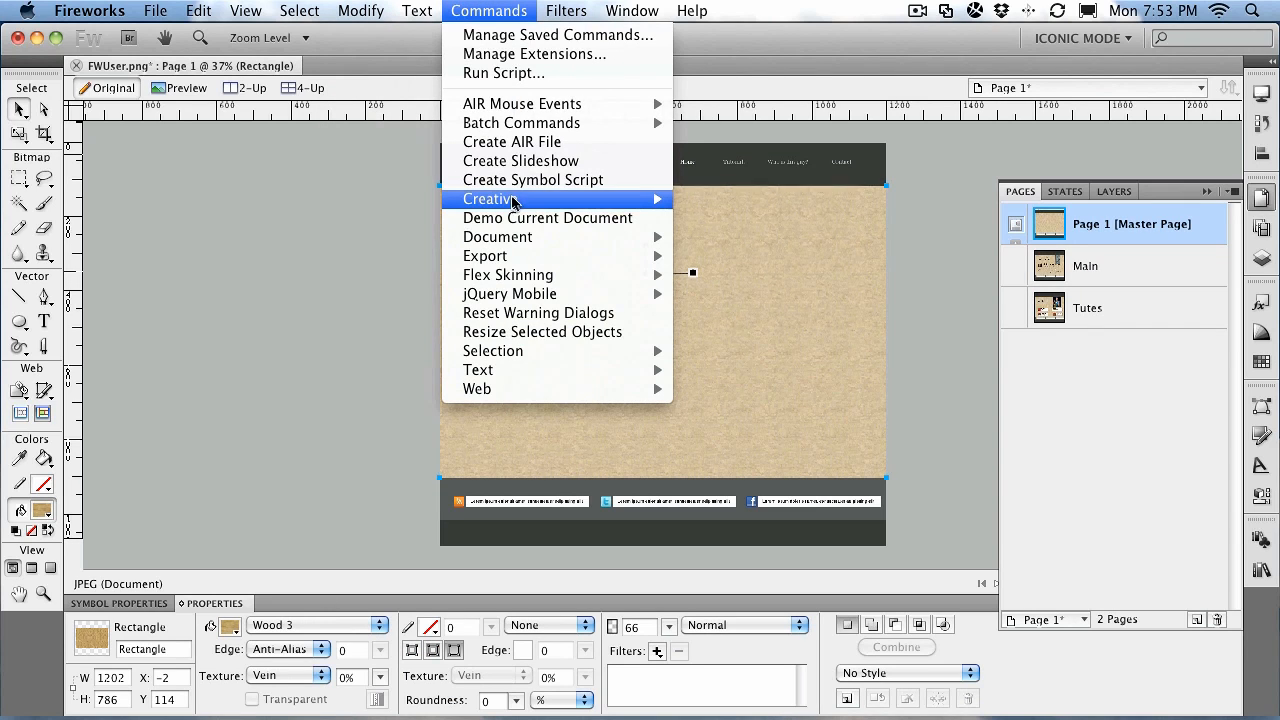
{"action": "mouse_move", "coordinate": [512, 199]}
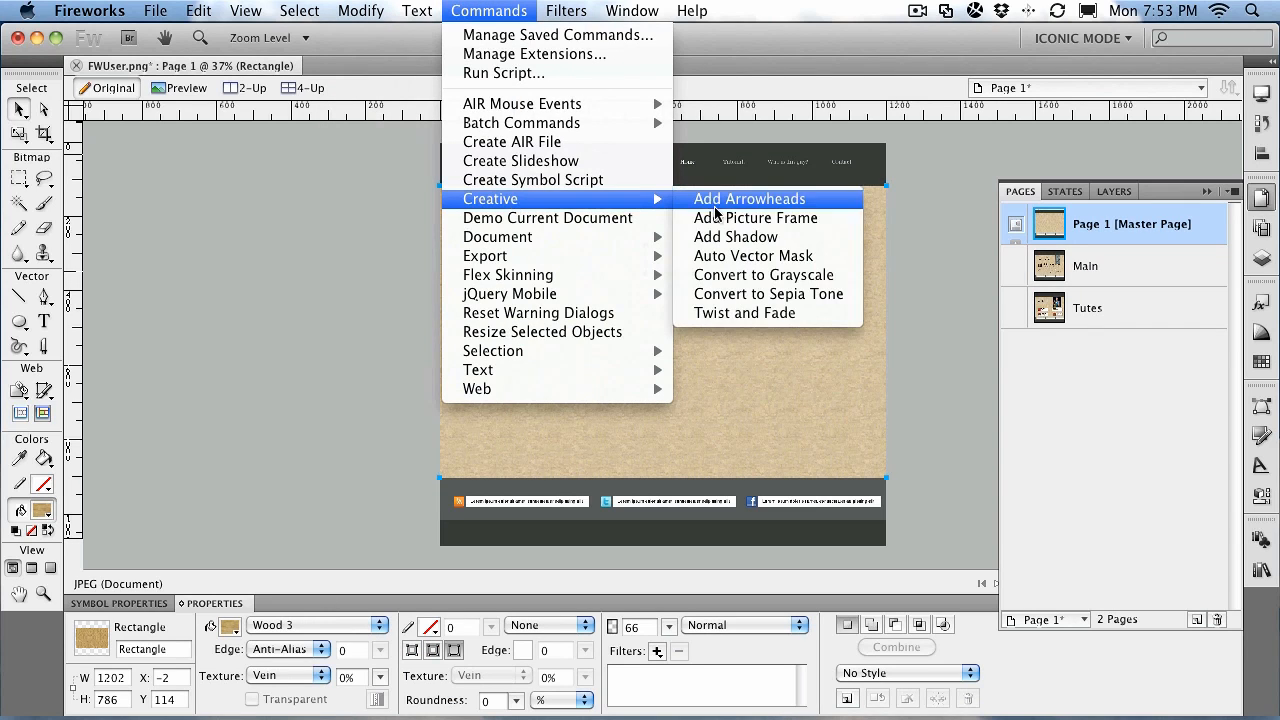
{"action": "left_click", "coordinate": [735, 257]}
{"action": "left_click_drag", "start_coordinate": [614, 276], "coordinate": [248, 190]}
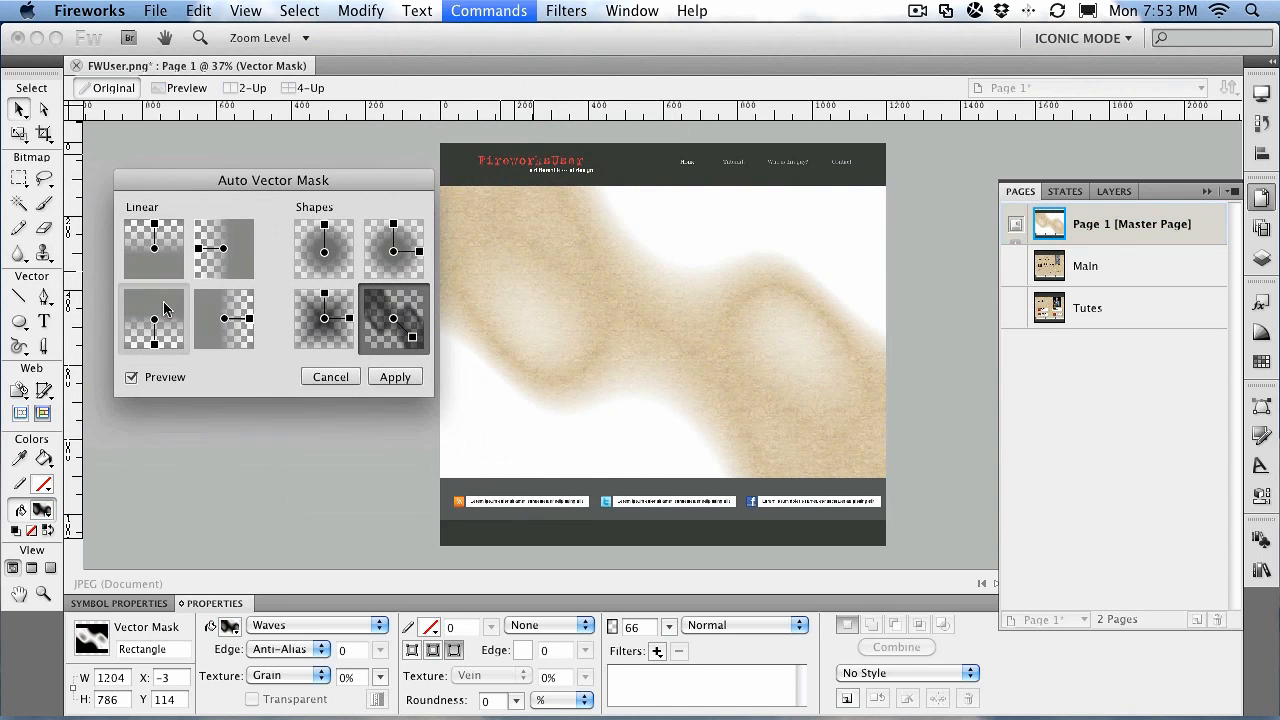
{"action": "left_click", "coordinate": [166, 310]}
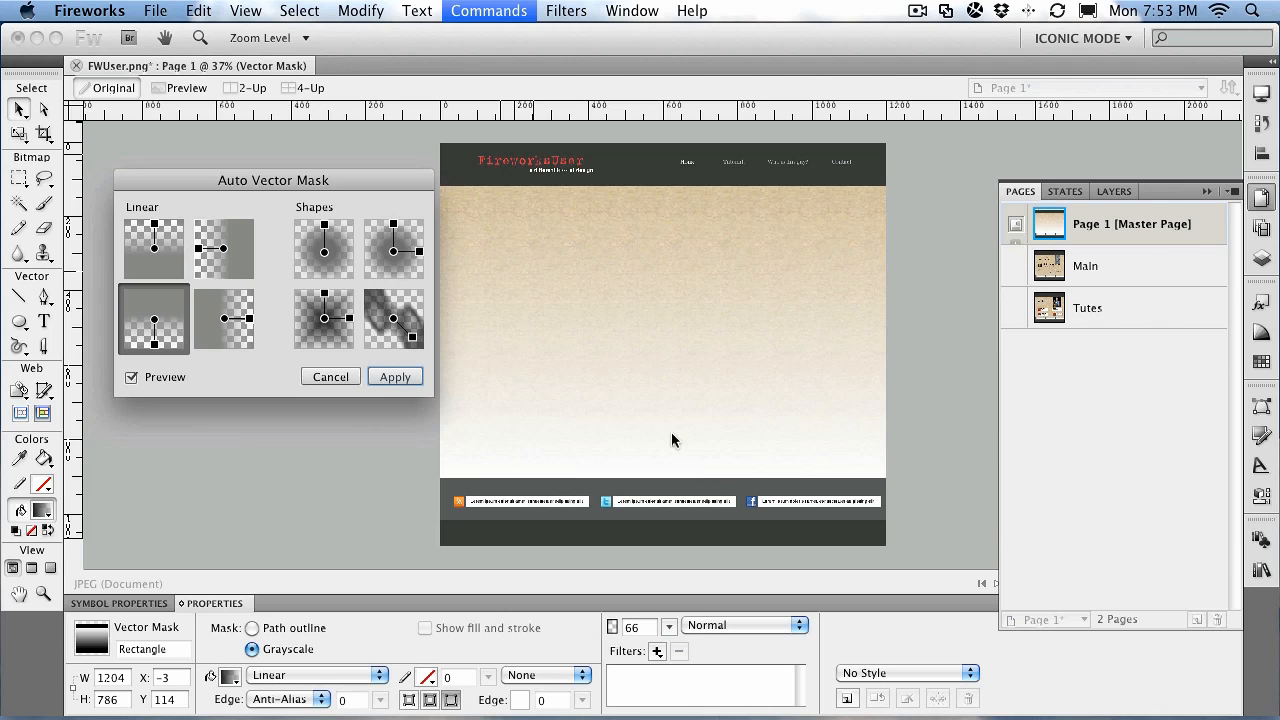
{"action": "left_click", "coordinate": [394, 378]}
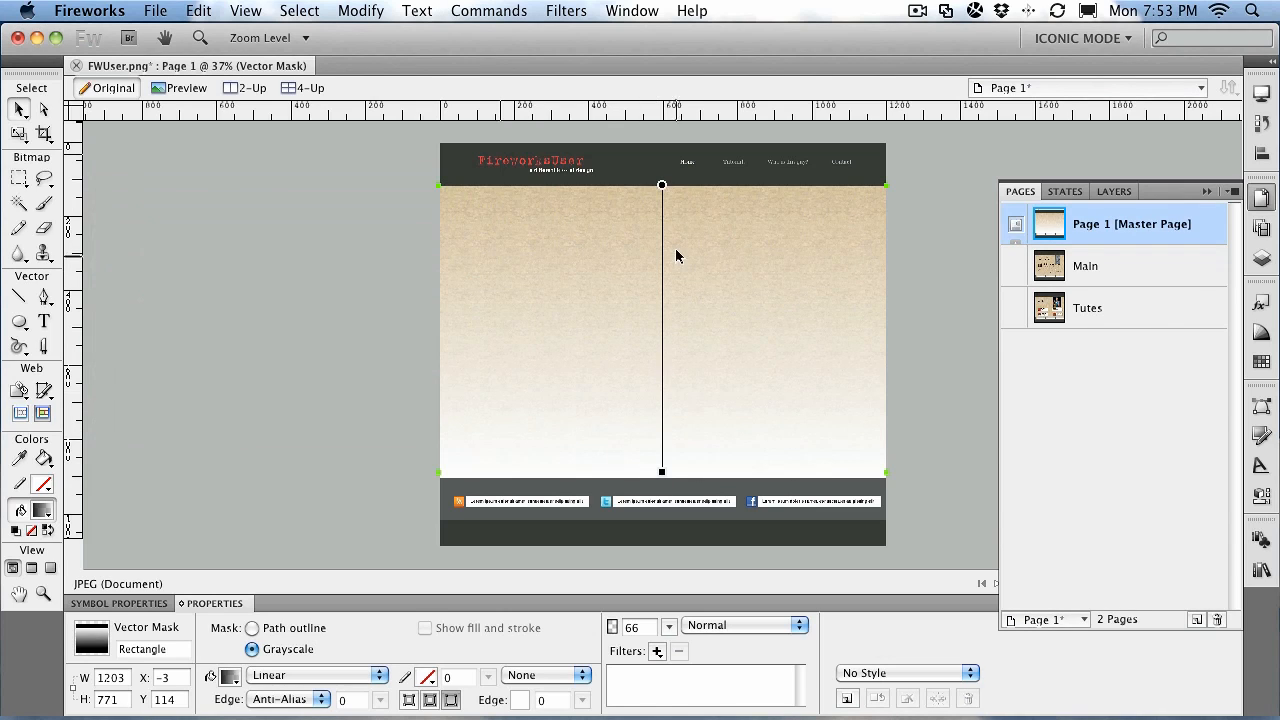
Shorten the mask gradient so the texture fades out about halfway down the rectangle, and check the Main and Tutes pages
{"action": "left_click_drag", "start_coordinate": [662, 474], "coordinate": [662, 348]}
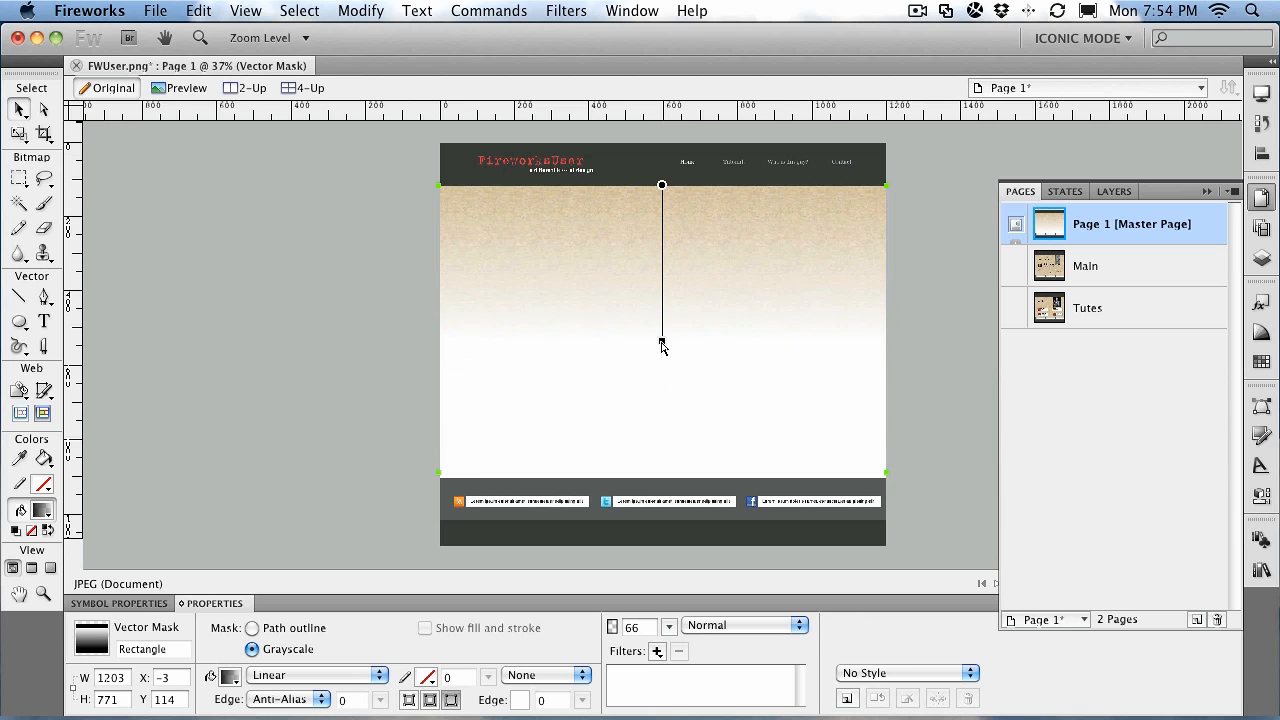
{"action": "left_click", "coordinate": [1085, 268]}
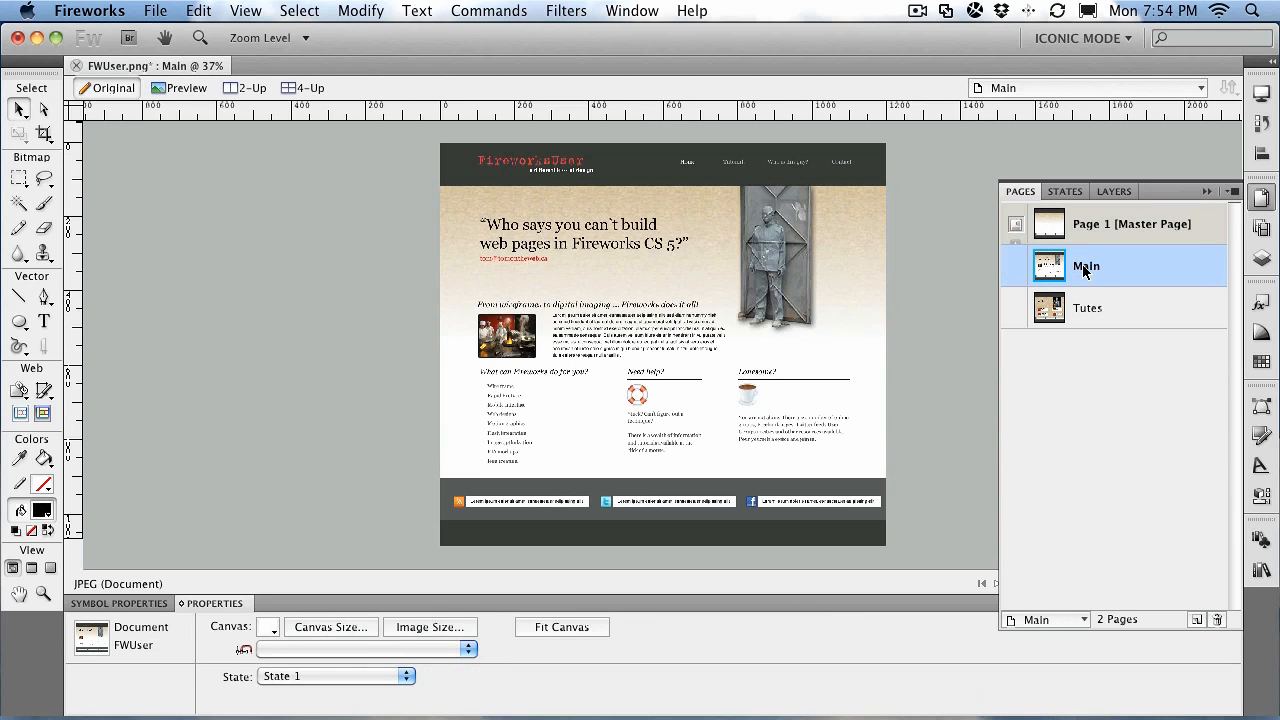
{"action": "left_click", "coordinate": [1076, 309]}
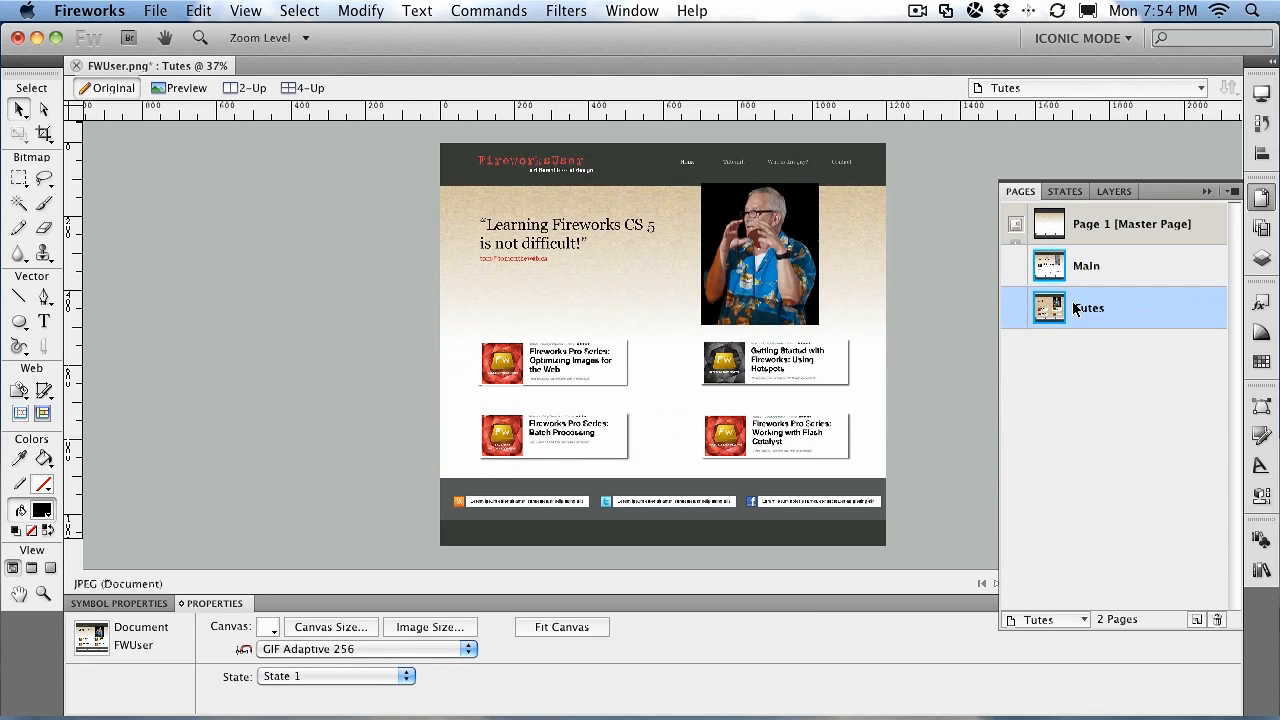
Nudge the man's photo on the Tutes page down to Y 114, flush with the lower edge of the dark header
{"action": "left_click", "coordinate": [772, 256]}
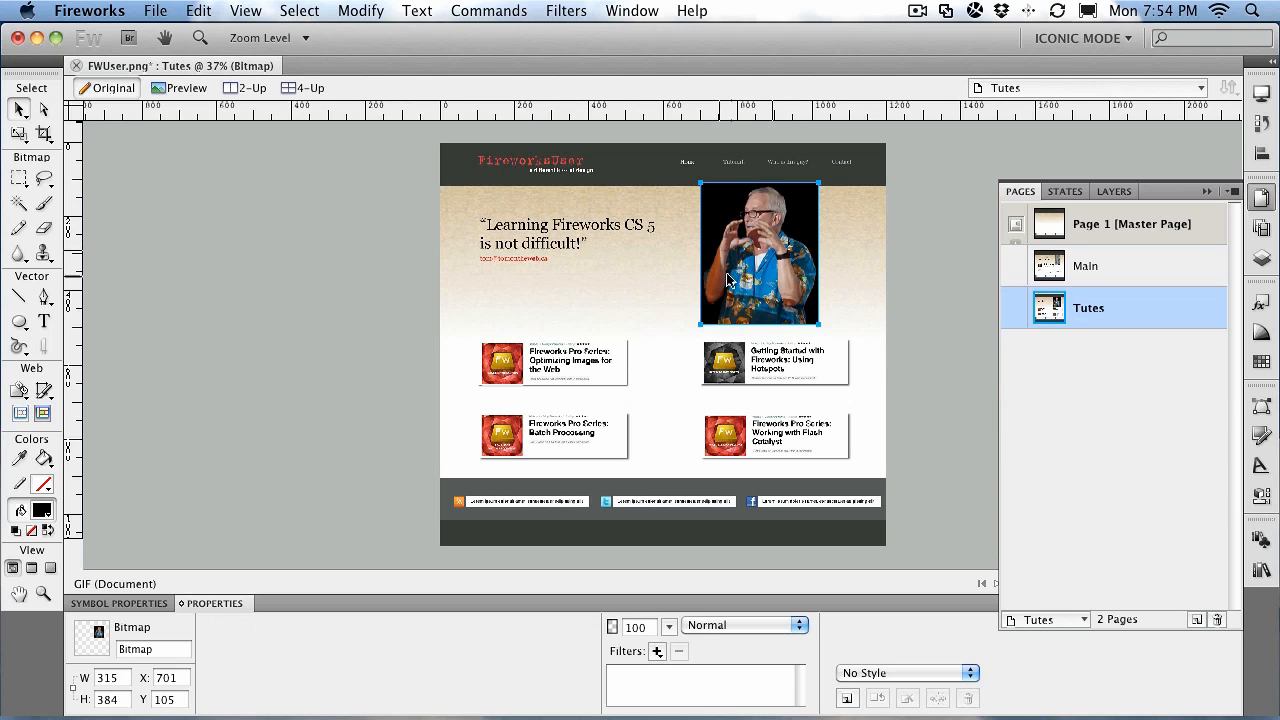
{"action": "left_click", "coordinate": [43, 594]}
{"action": "left_click_drag", "start_coordinate": [686, 176], "coordinate": [865, 339]}
{"action": "left_click", "coordinate": [20, 109]}
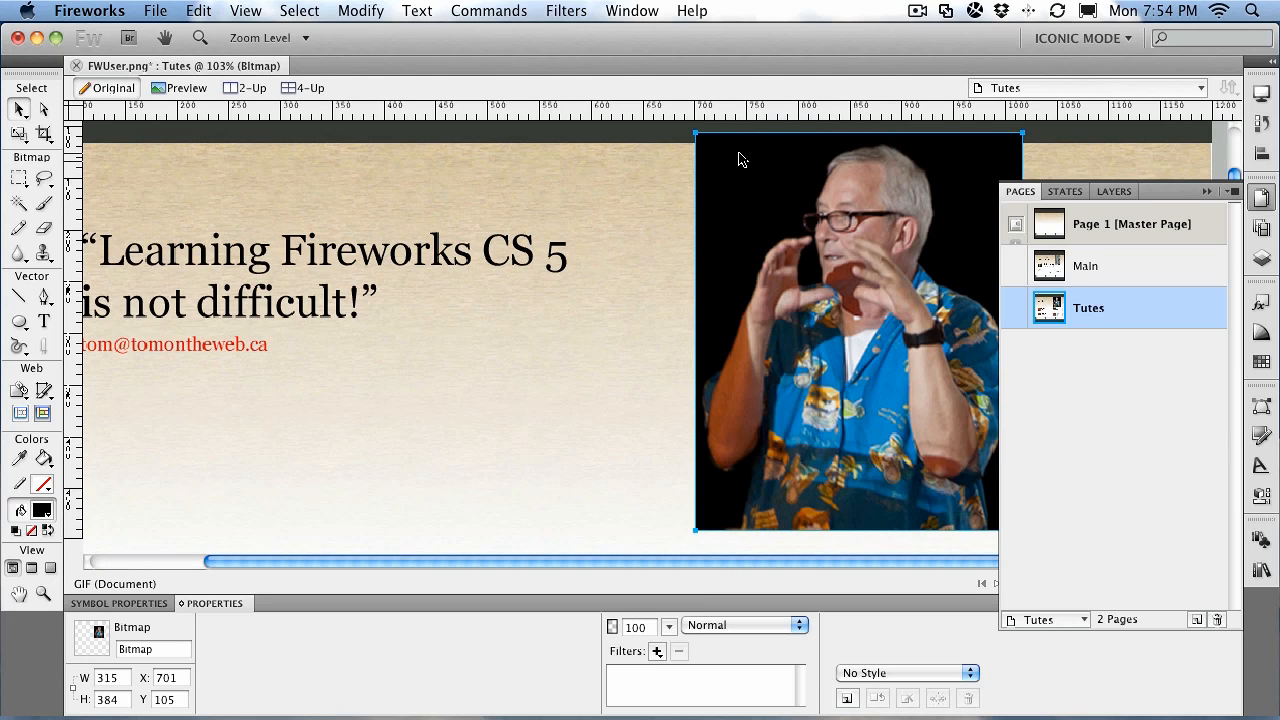
{"action": "key", "text": "Down"}
{"action": "key", "text": "Down"}
{"action": "key", "text": "Down"}
{"action": "key", "text": "Down"}
{"action": "key", "text": "Down"}
{"action": "key", "text": "Down"}
{"action": "key", "text": "Down"}
{"action": "key", "text": "Down"}
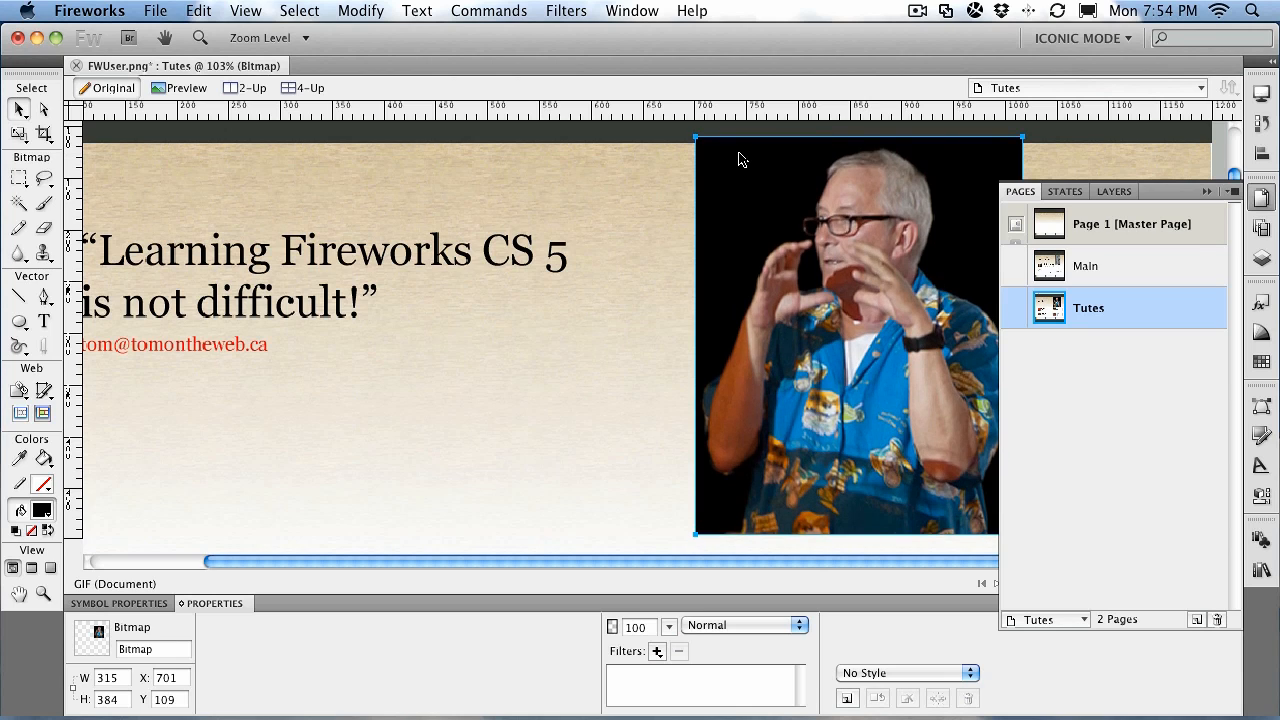
{"action": "key", "text": "Down"}
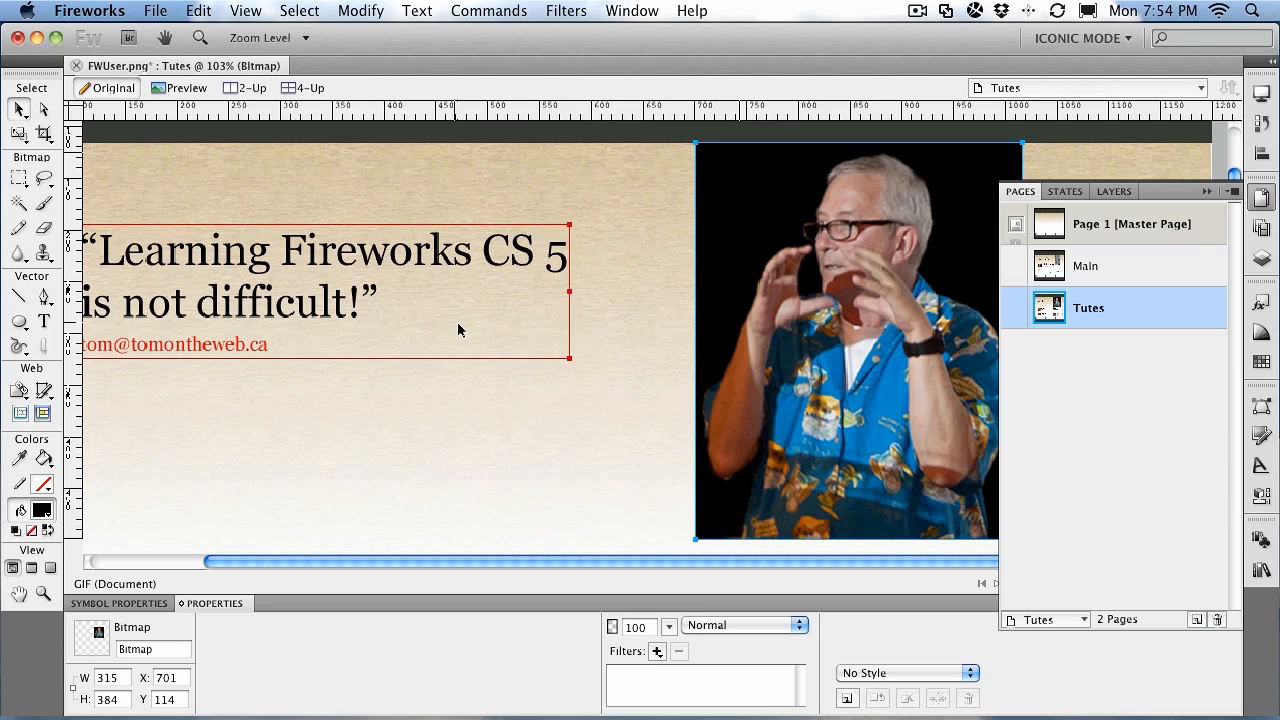
Try masking the man's photo from a Magic Wand selection of its black background, and delete the mask
{"action": "left_click", "coordinate": [19, 202]}
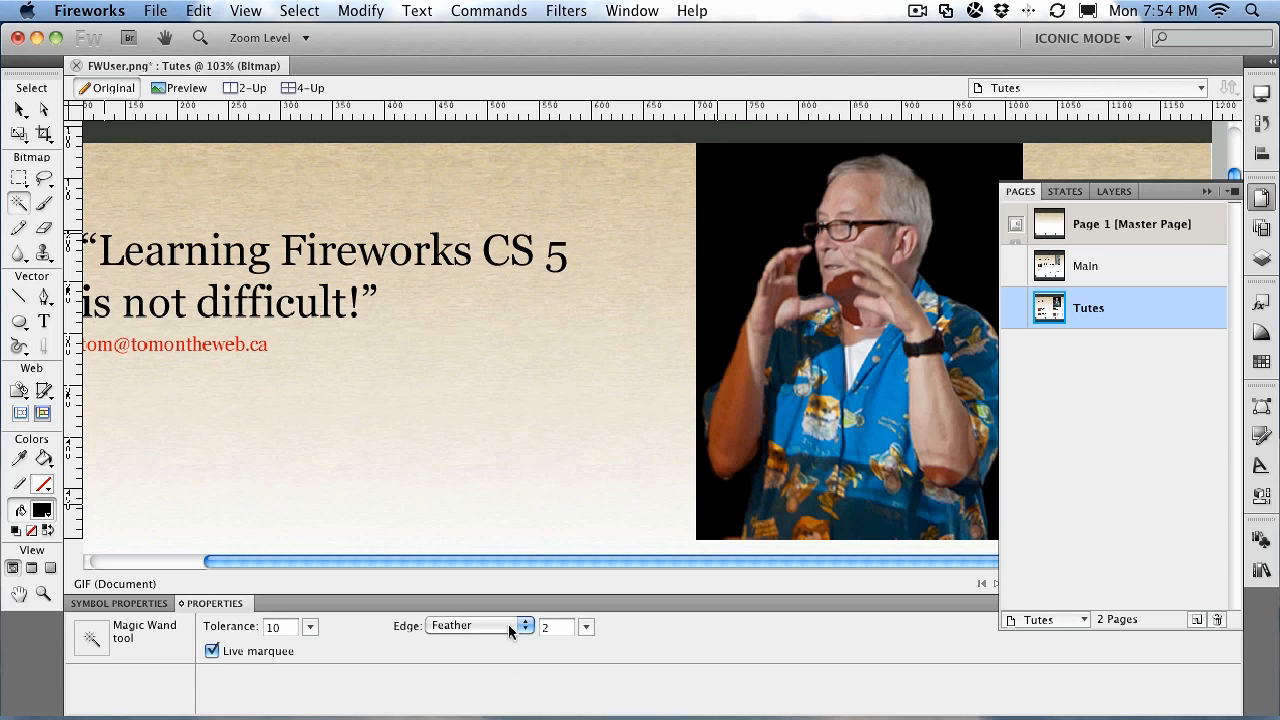
{"action": "left_click", "coordinate": [760, 204]}
{"action": "left_click", "coordinate": [1206, 192]}
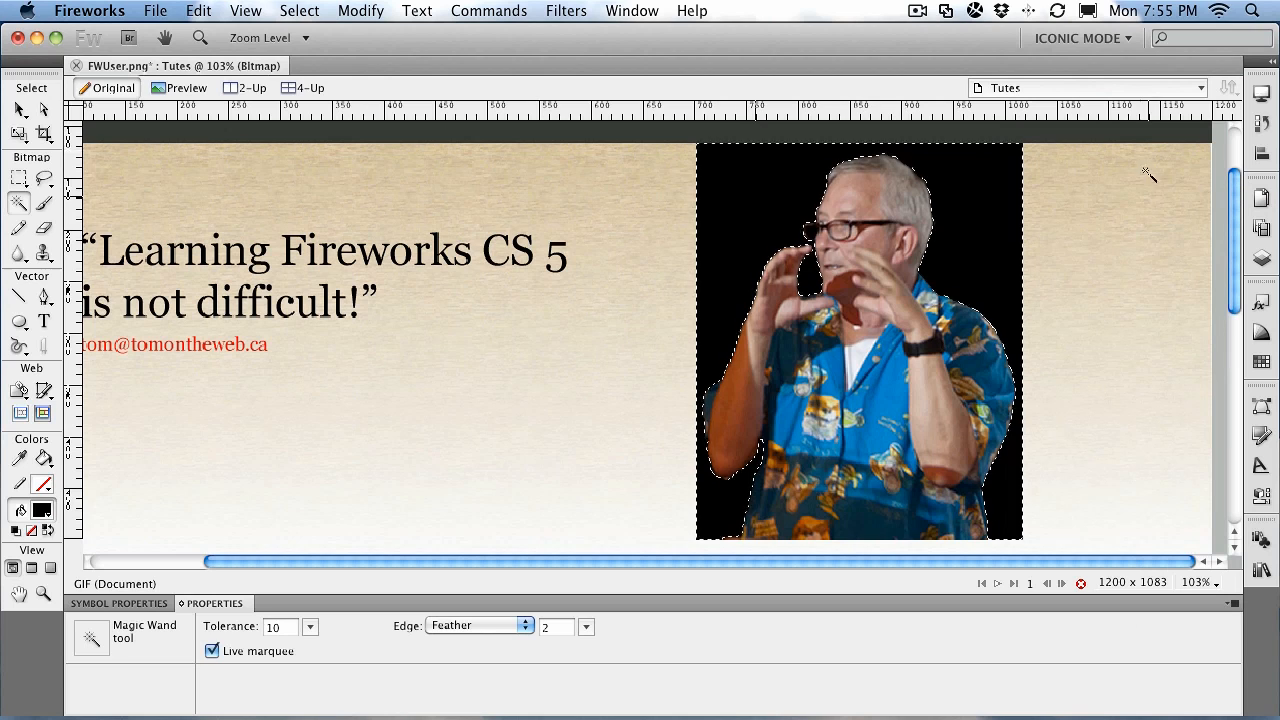
{"action": "left_click", "coordinate": [1260, 264]}
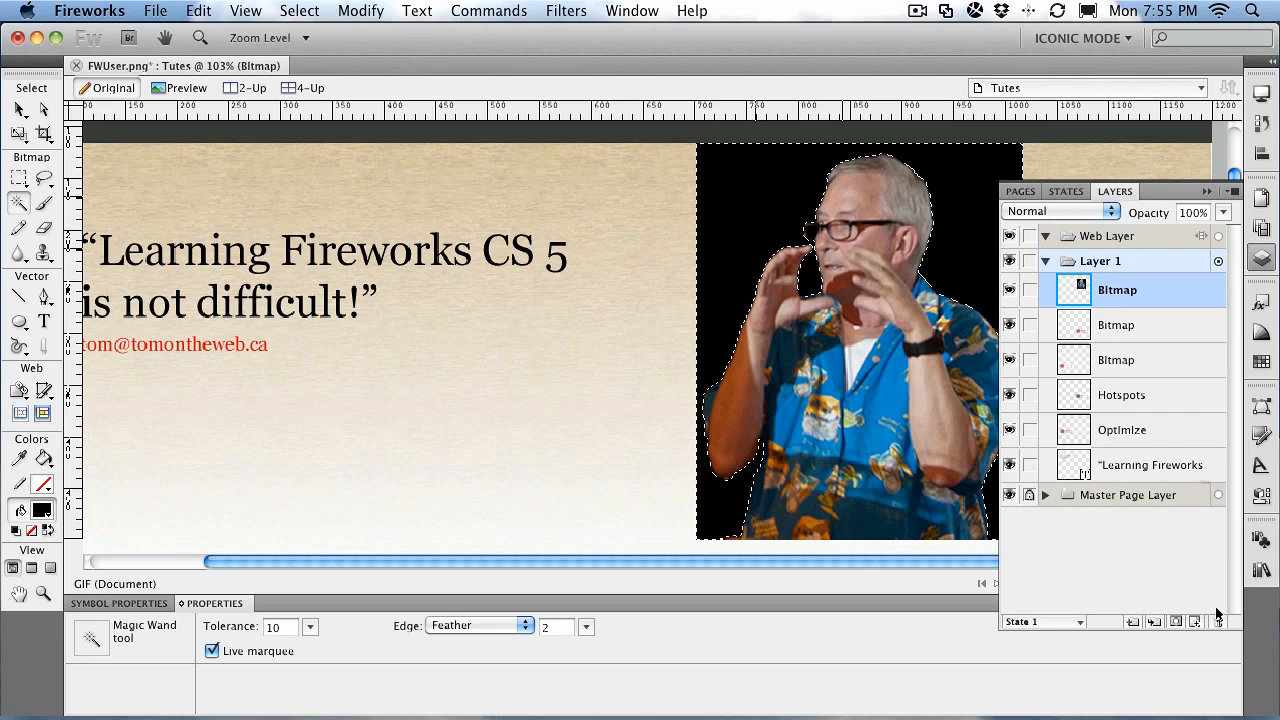
{"action": "left_click", "coordinate": [1175, 621]}
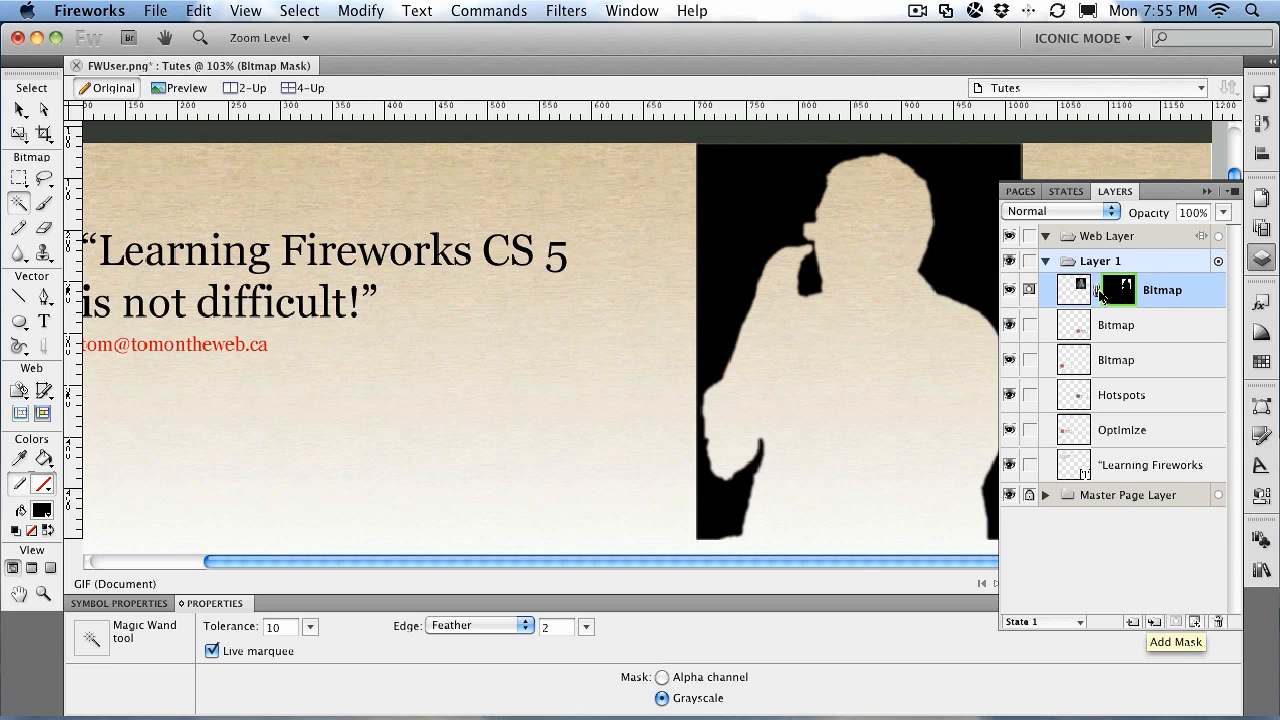
{"action": "left_click", "coordinate": [1216, 622]}
{"action": "left_click", "coordinate": [591, 431]}
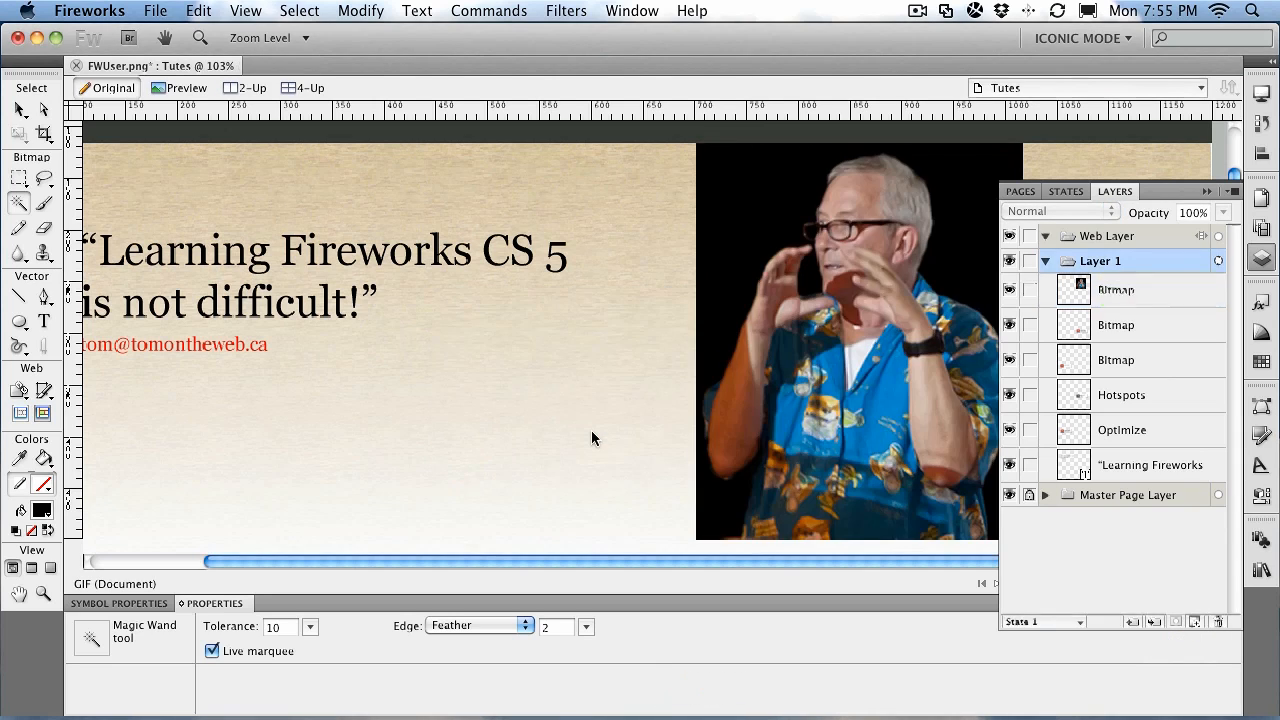
Select the photo's black background with the Magic Wand, invert the selection, and add a mask that keeps only the man
{"action": "left_click", "coordinate": [747, 188]}
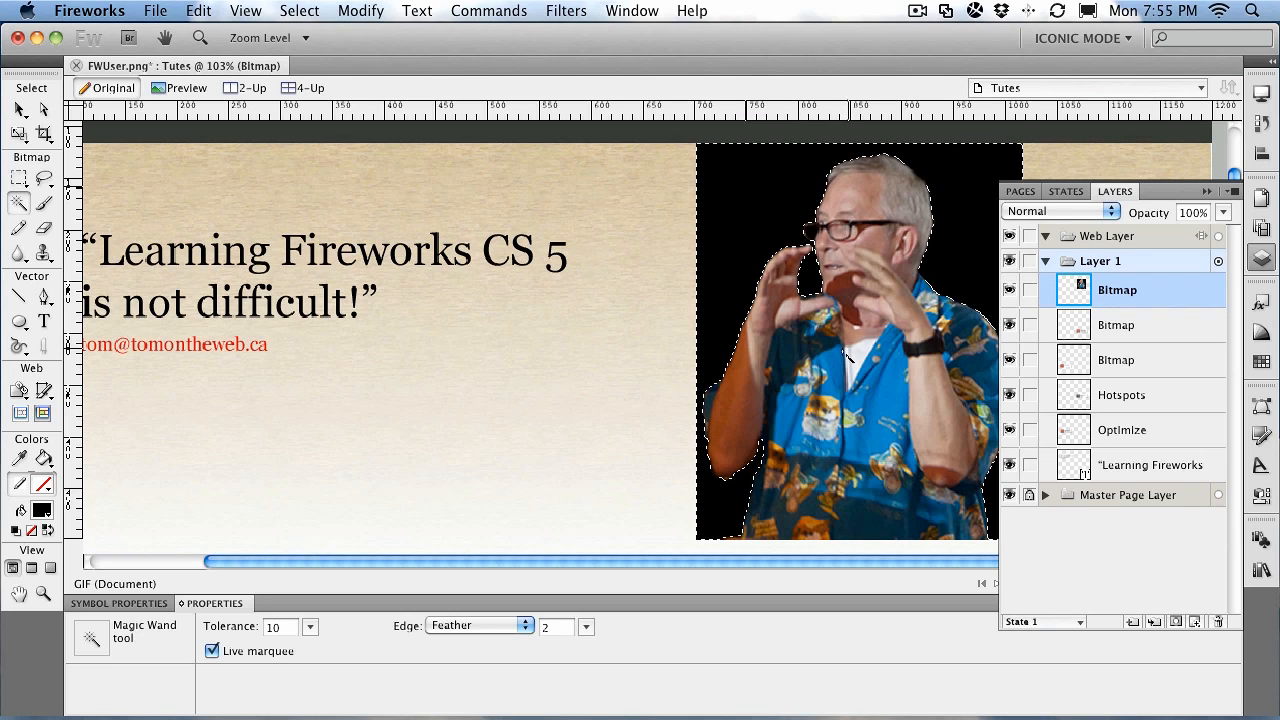
{"action": "left_click", "coordinate": [299, 11]}
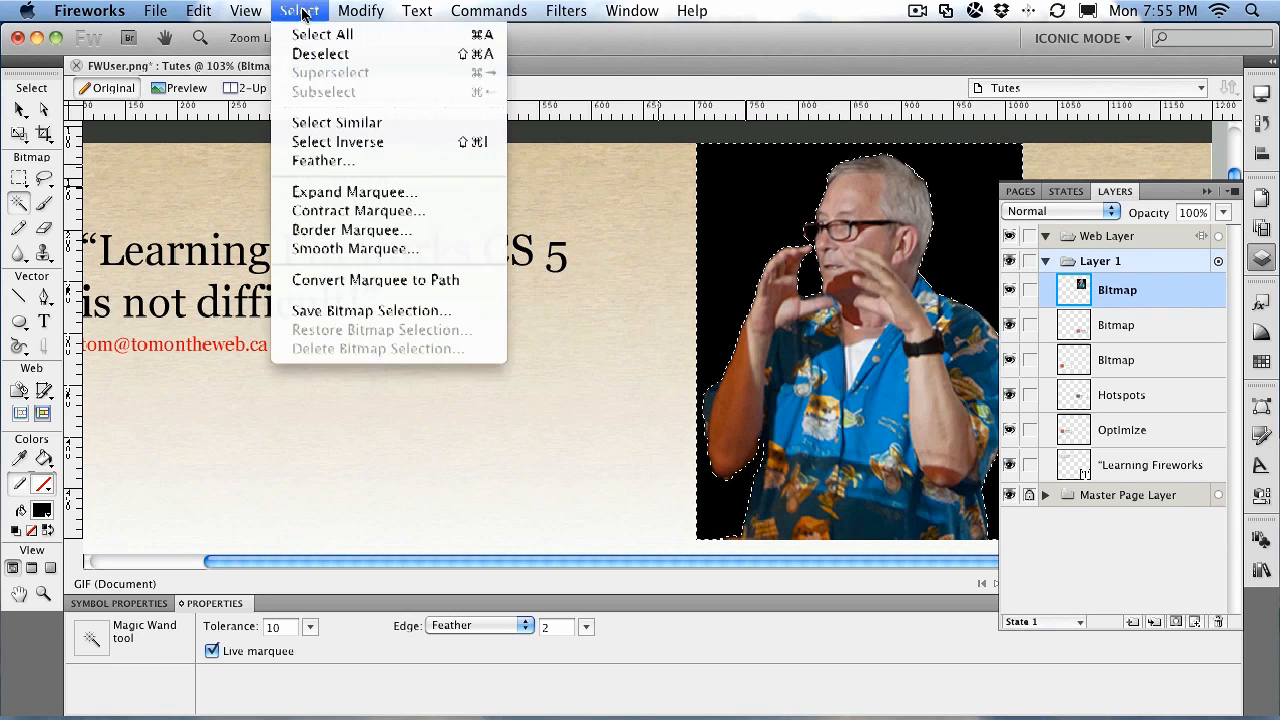
{"action": "left_click", "coordinate": [320, 147]}
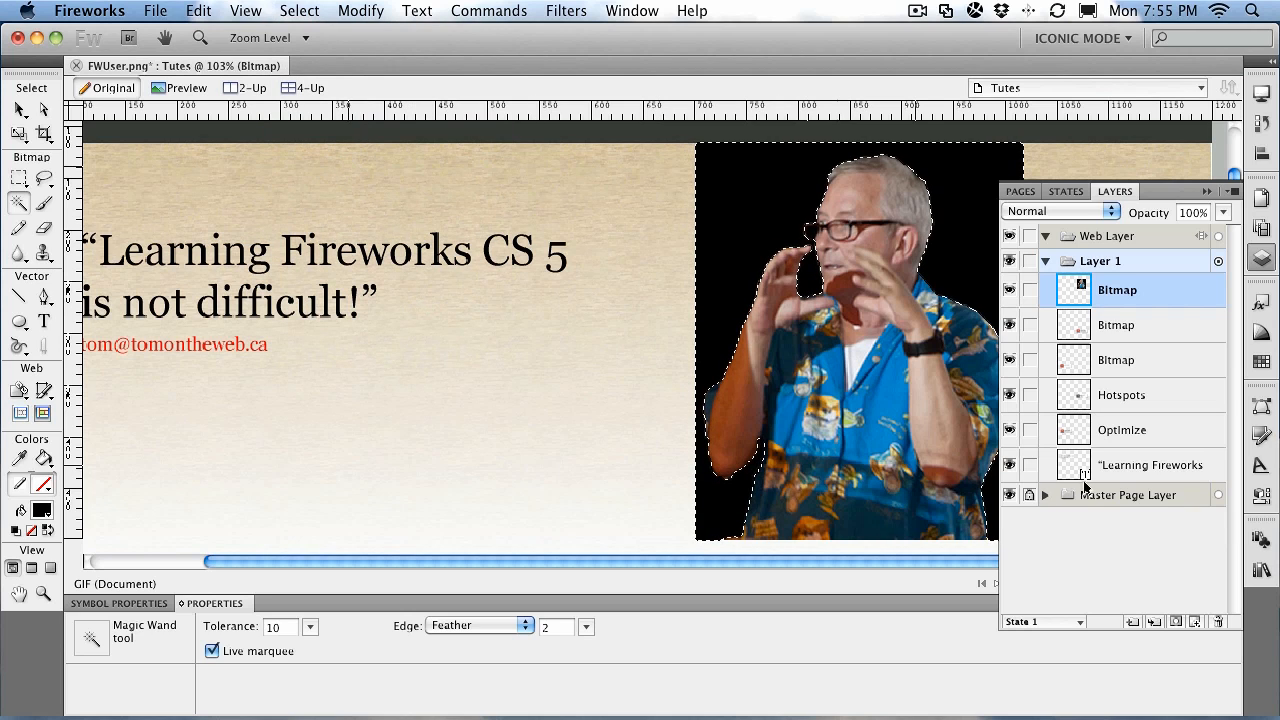
{"action": "left_click", "coordinate": [1176, 622]}
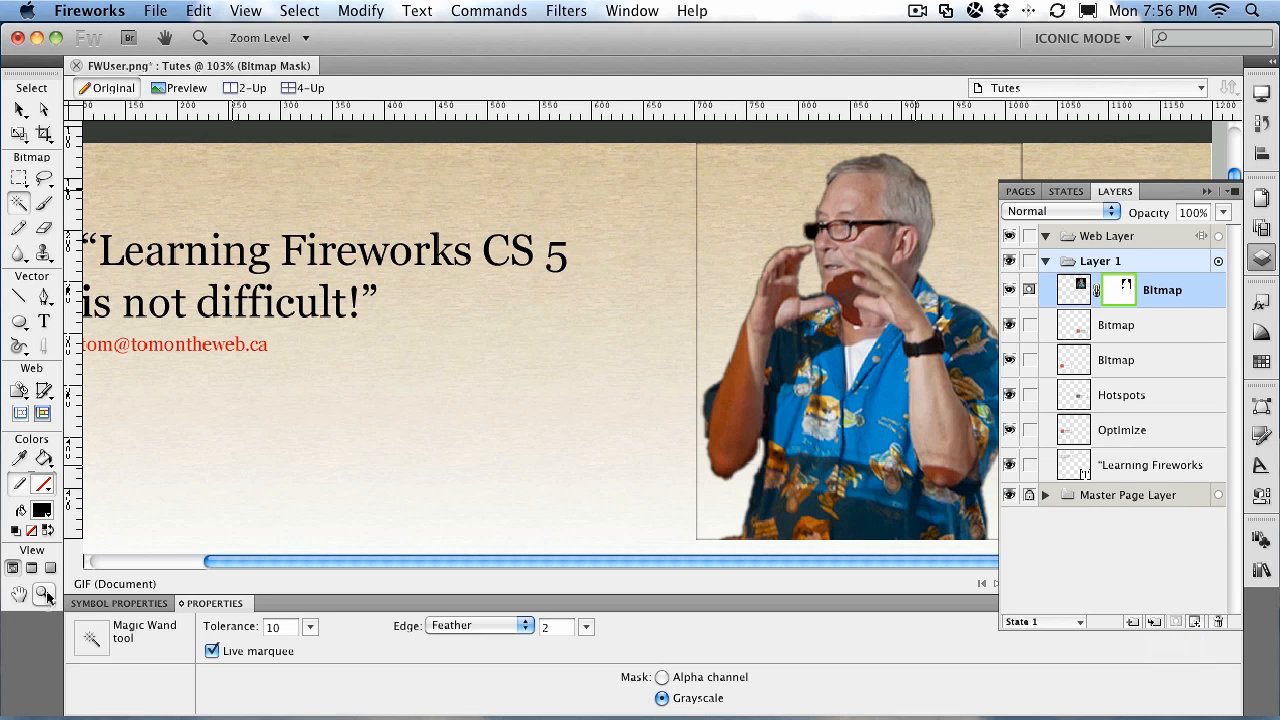
Paint on the mask with a black soft round brush of size 5 to hide the black patch inside the far lens of the glasses
{"action": "left_click", "coordinate": [44, 593]}
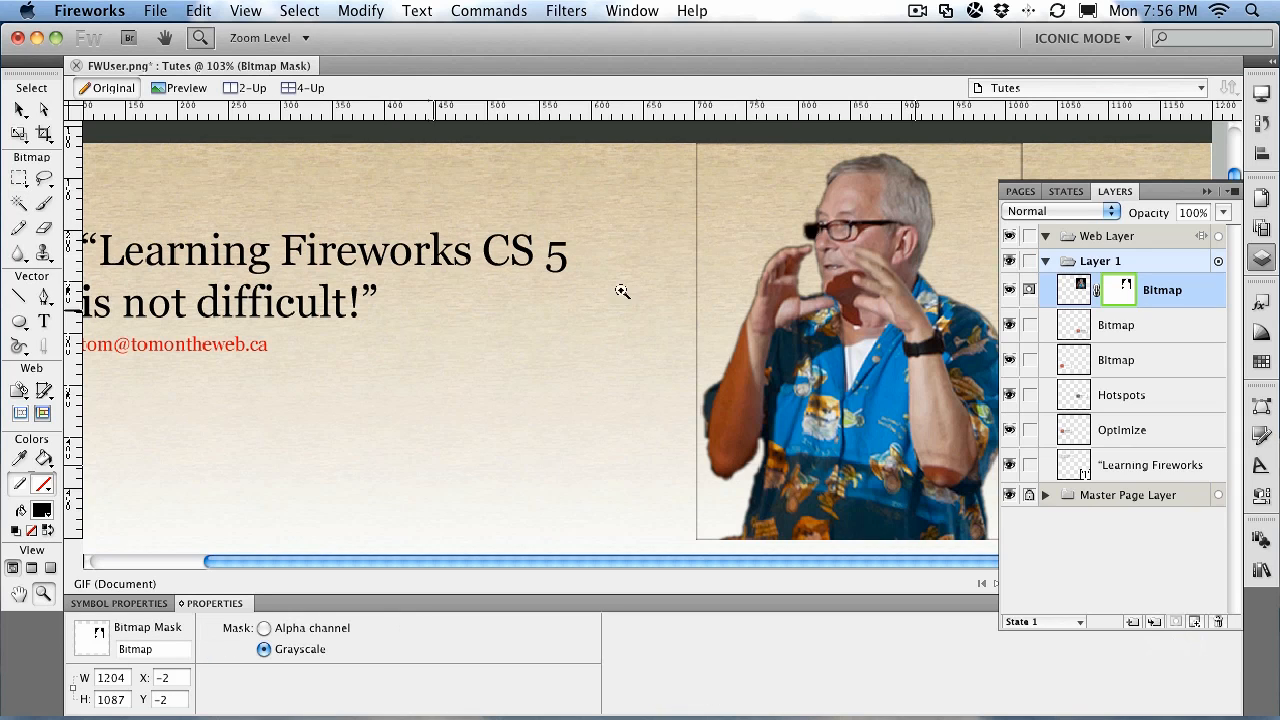
{"action": "left_click_drag", "start_coordinate": [790, 207], "coordinate": [835, 252]}
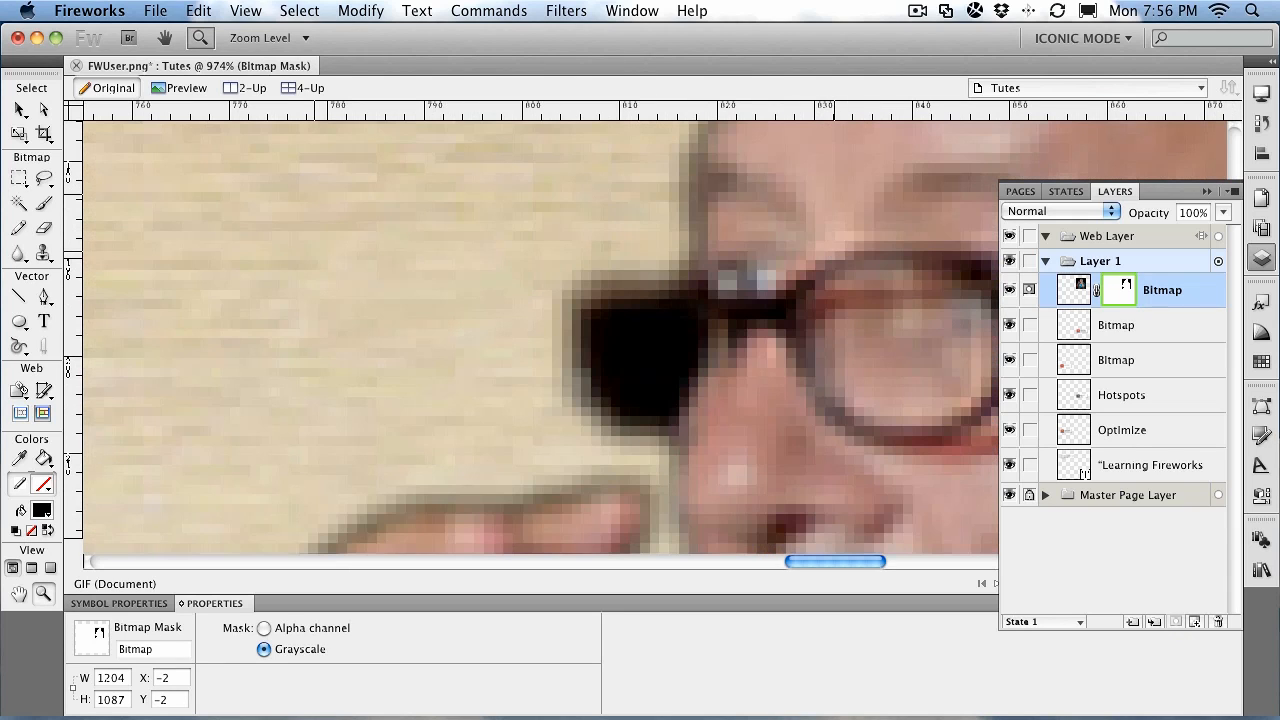
{"action": "left_click", "coordinate": [43, 205]}
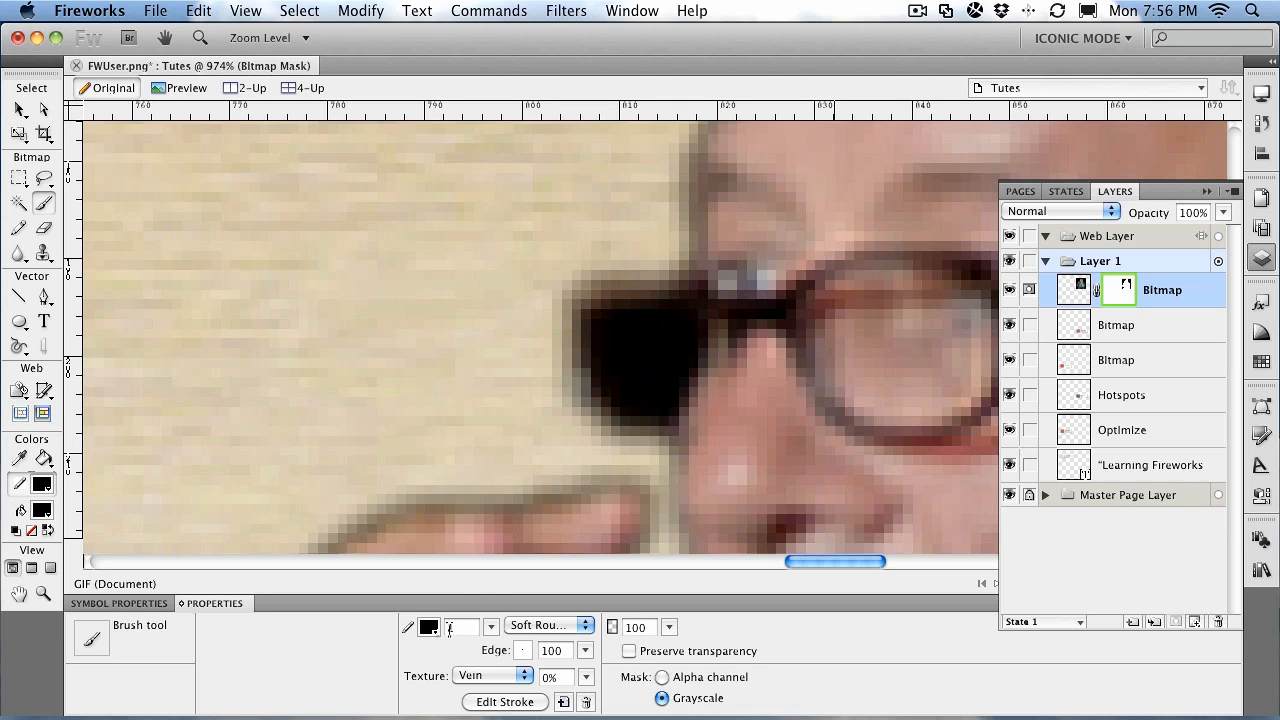
{"action": "left_click_drag", "start_coordinate": [490, 627], "coordinate": [490, 620]}
{"action": "mouse_move", "coordinate": [666, 334]}
{"action": "left_mouse_down"}
{"action": "mouse_move", "coordinate": [626, 338]}
{"action": "mouse_move", "coordinate": [632, 384]}
{"action": "mouse_move", "coordinate": [648, 386]}
{"action": "mouse_move", "coordinate": [667, 357]}
{"action": "mouse_move", "coordinate": [652, 362]}
{"action": "mouse_move", "coordinate": [644, 344]}
{"action": "mouse_move", "coordinate": [650, 355]}
{"action": "mouse_move", "coordinate": [656, 343]}
{"action": "mouse_move", "coordinate": [628, 395]}
{"action": "mouse_move", "coordinate": [604, 367]}
{"action": "left_mouse_up"}
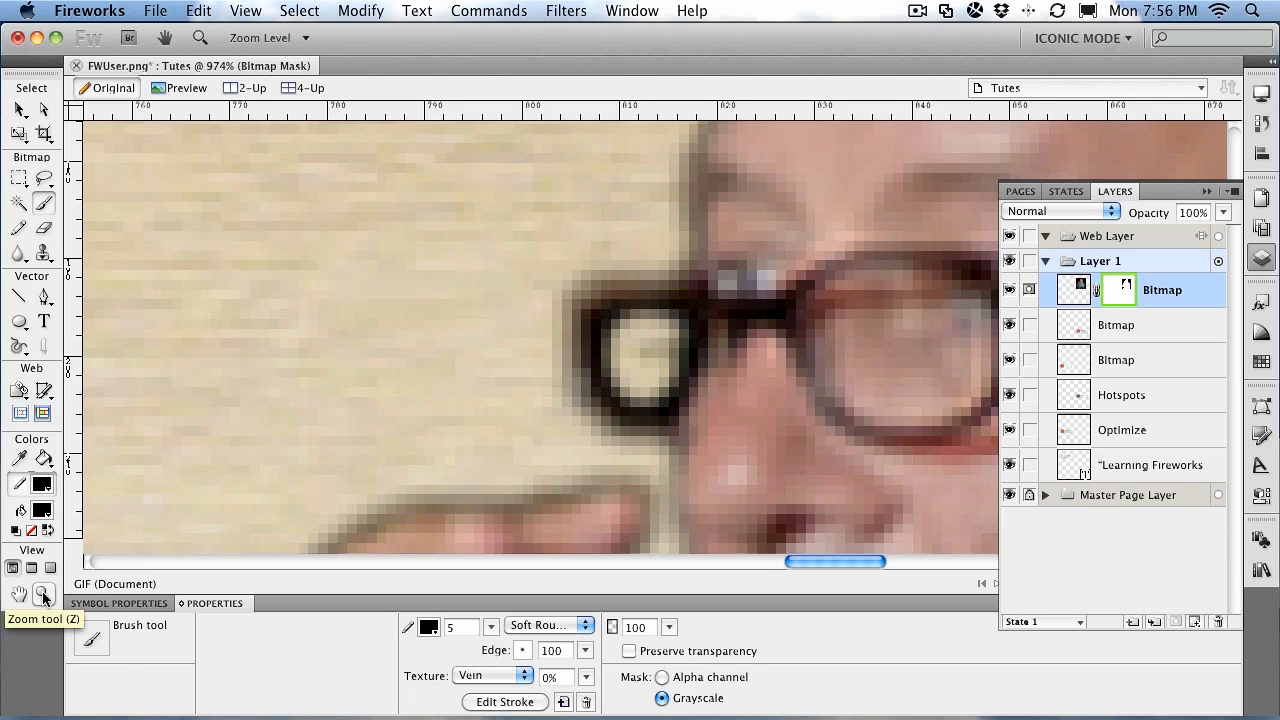
{"action": "double_click", "coordinate": [43, 597]}
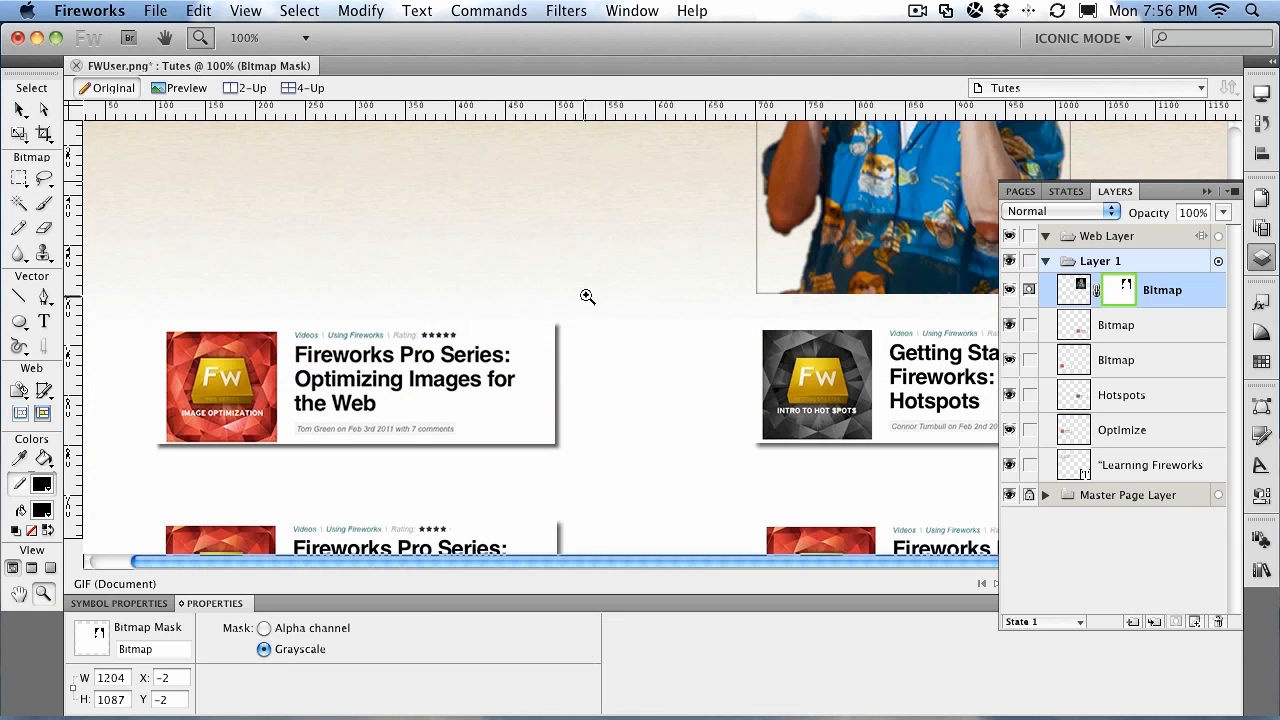
{"action": "left_click_drag", "start_coordinate": [734, 200], "coordinate": [727, 474]}
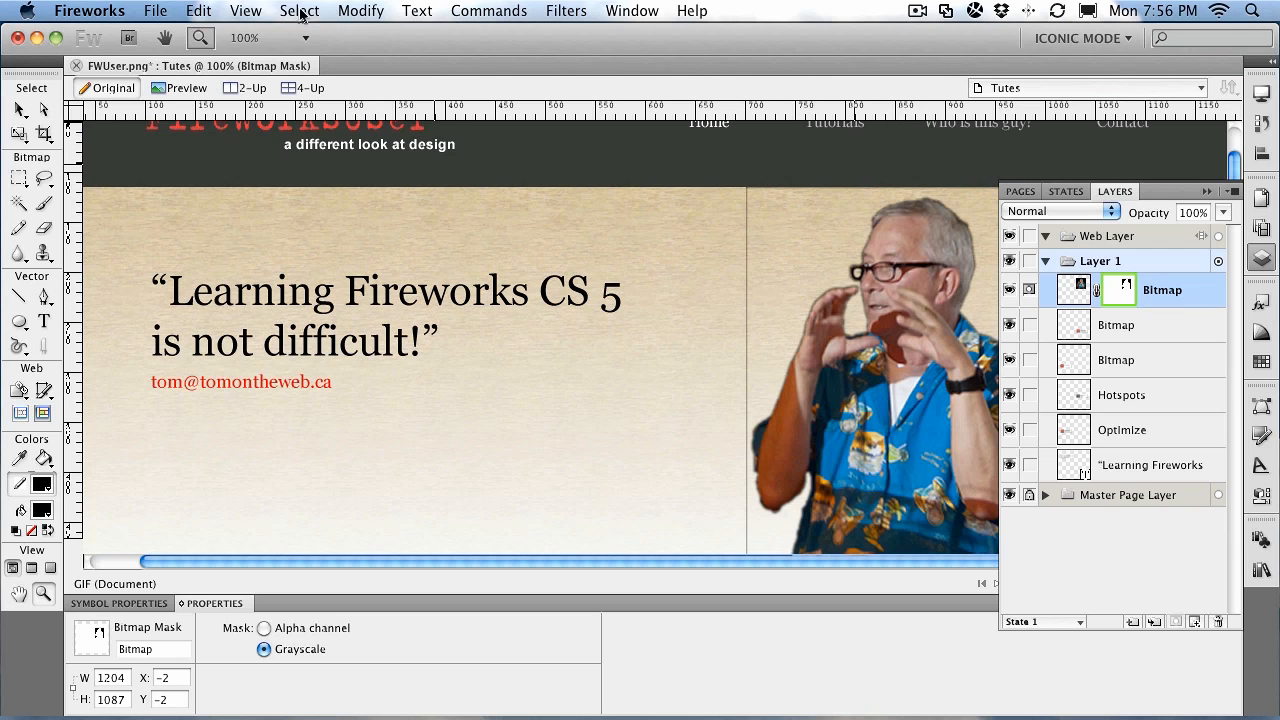
{"action": "left_click", "coordinate": [245, 11]}
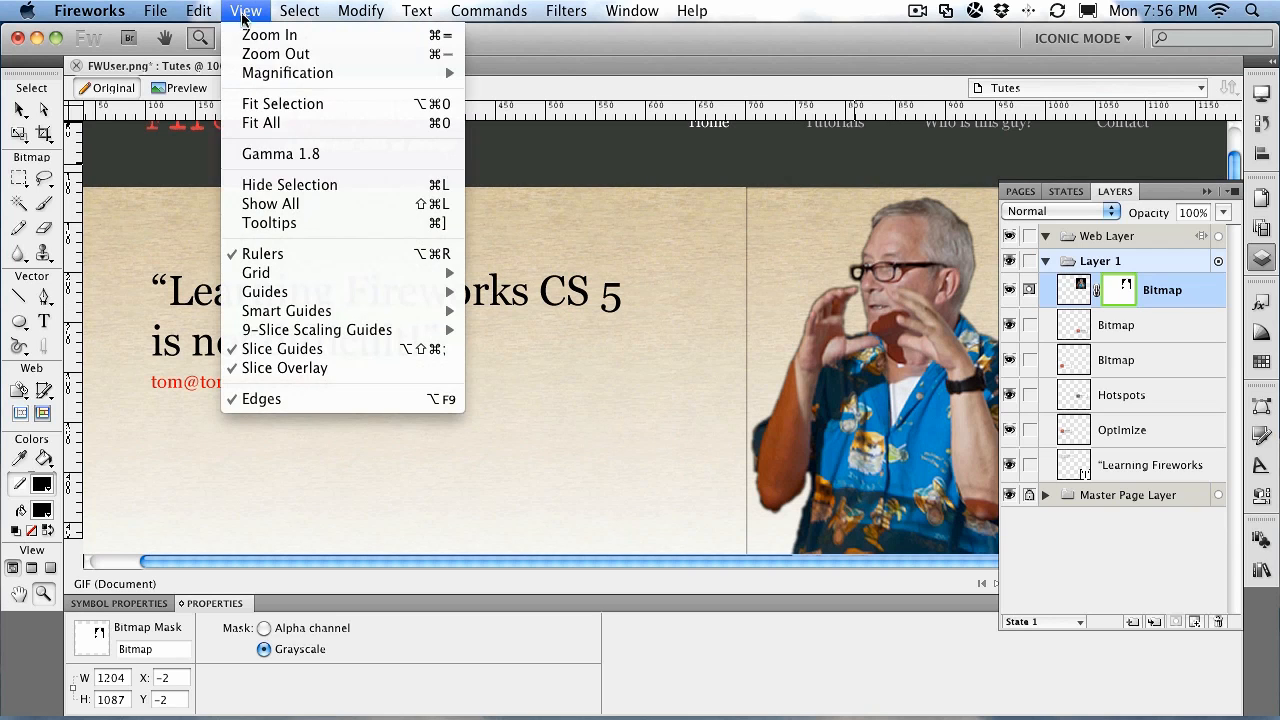
{"action": "left_click", "coordinate": [307, 119]}
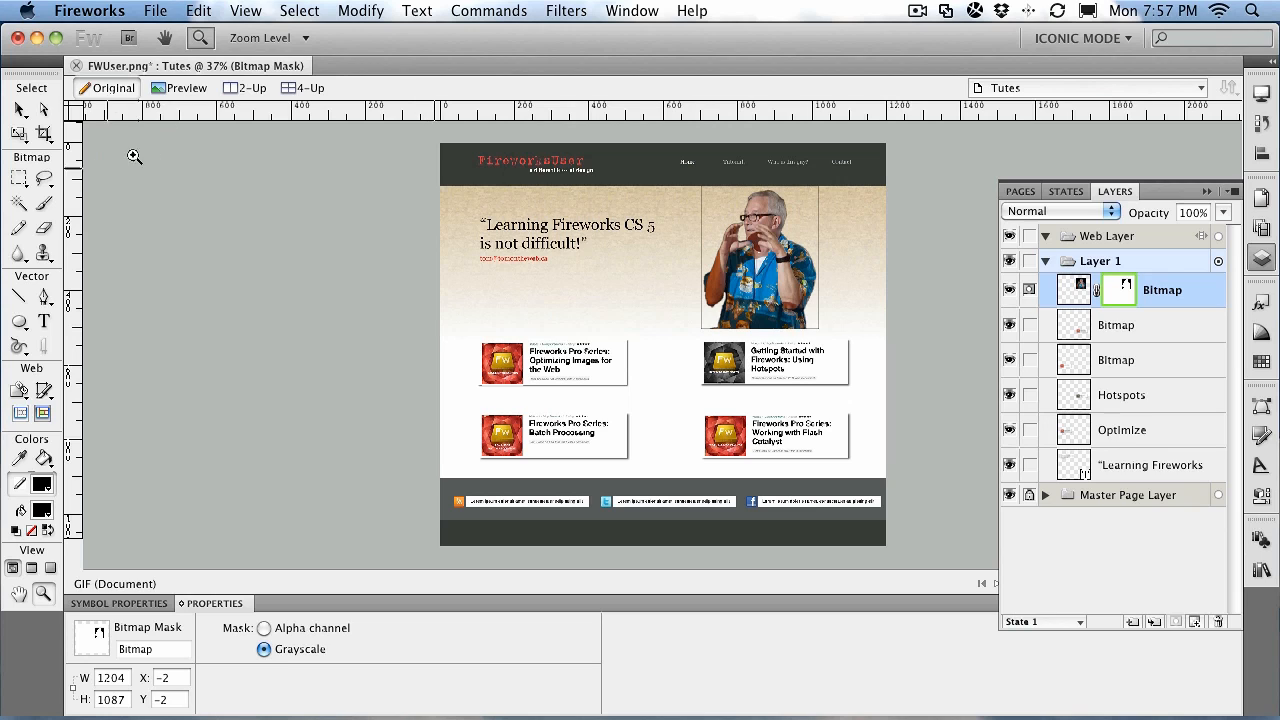
Paint on the mask with a black soft round brush of size 10 to hide the thin lines along the photo's outer edges
{"action": "left_click", "coordinate": [43, 205]}
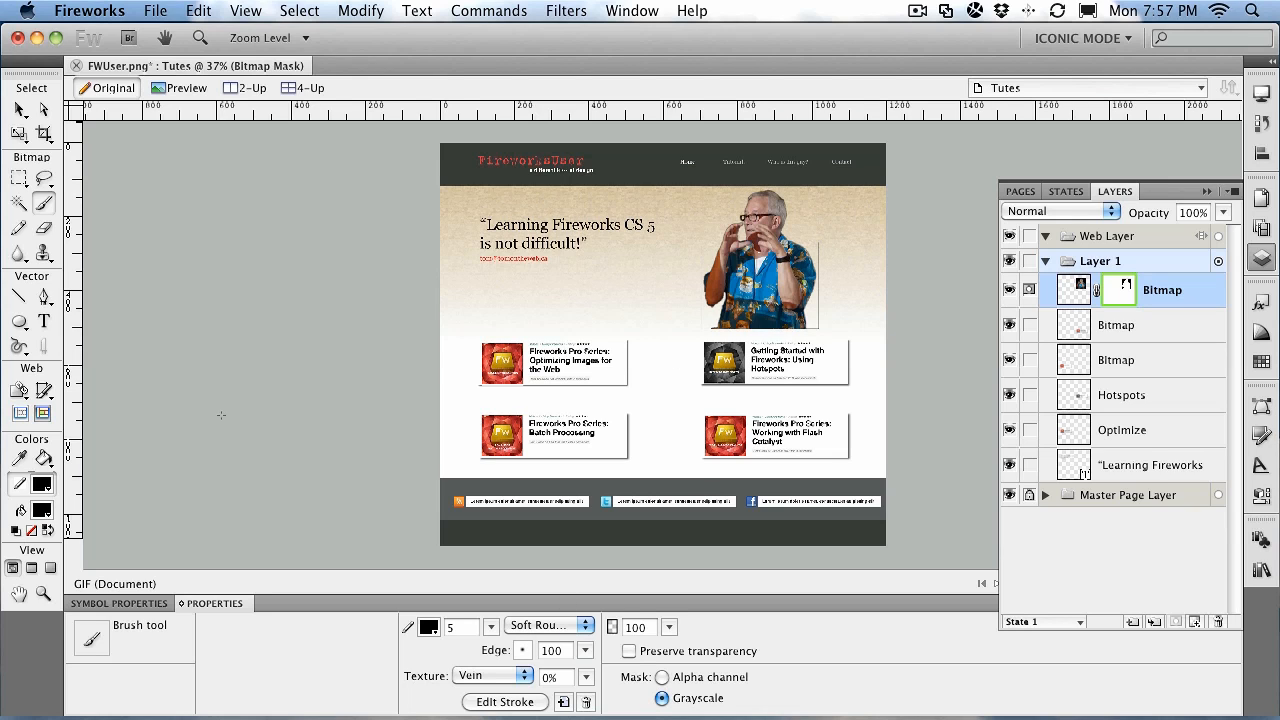
{"action": "left_click", "coordinate": [43, 593]}
{"action": "left_click_drag", "start_coordinate": [735, 218], "coordinate": [858, 364]}
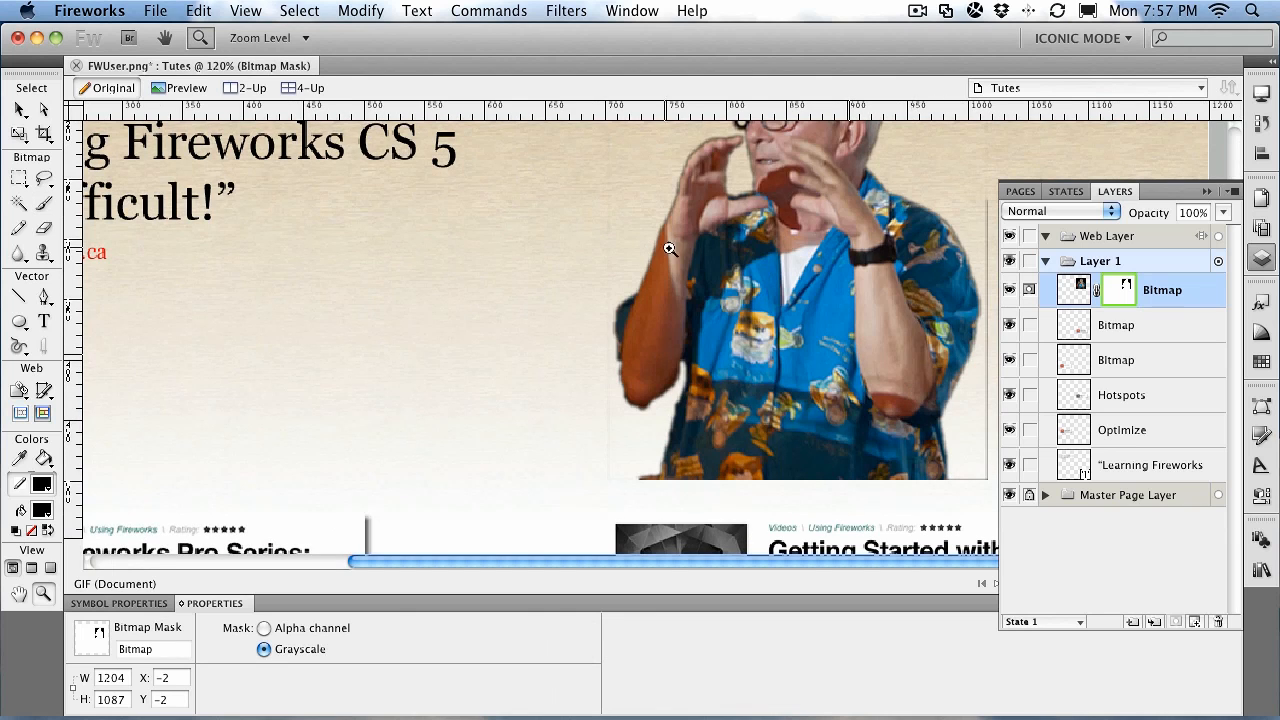
{"action": "left_click", "coordinate": [44, 204]}
{"action": "left_click", "coordinate": [491, 627]}
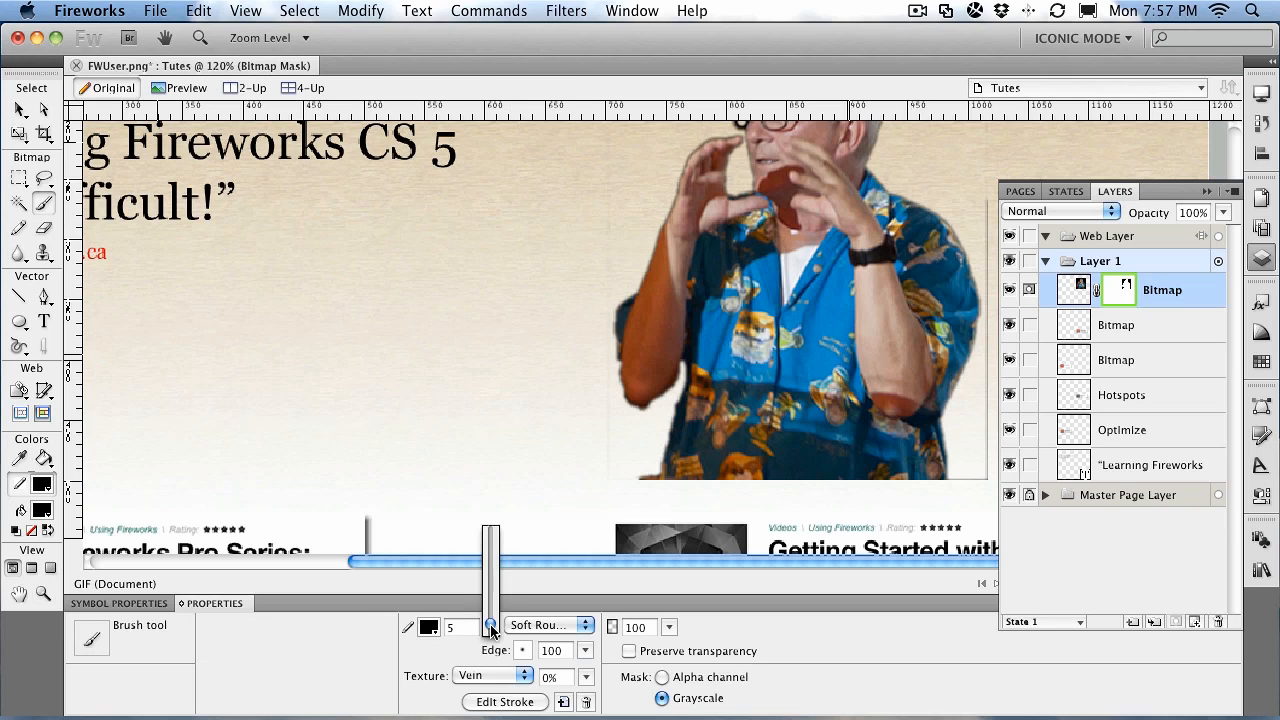
{"action": "left_click_drag", "start_coordinate": [491, 627], "coordinate": [491, 624]}
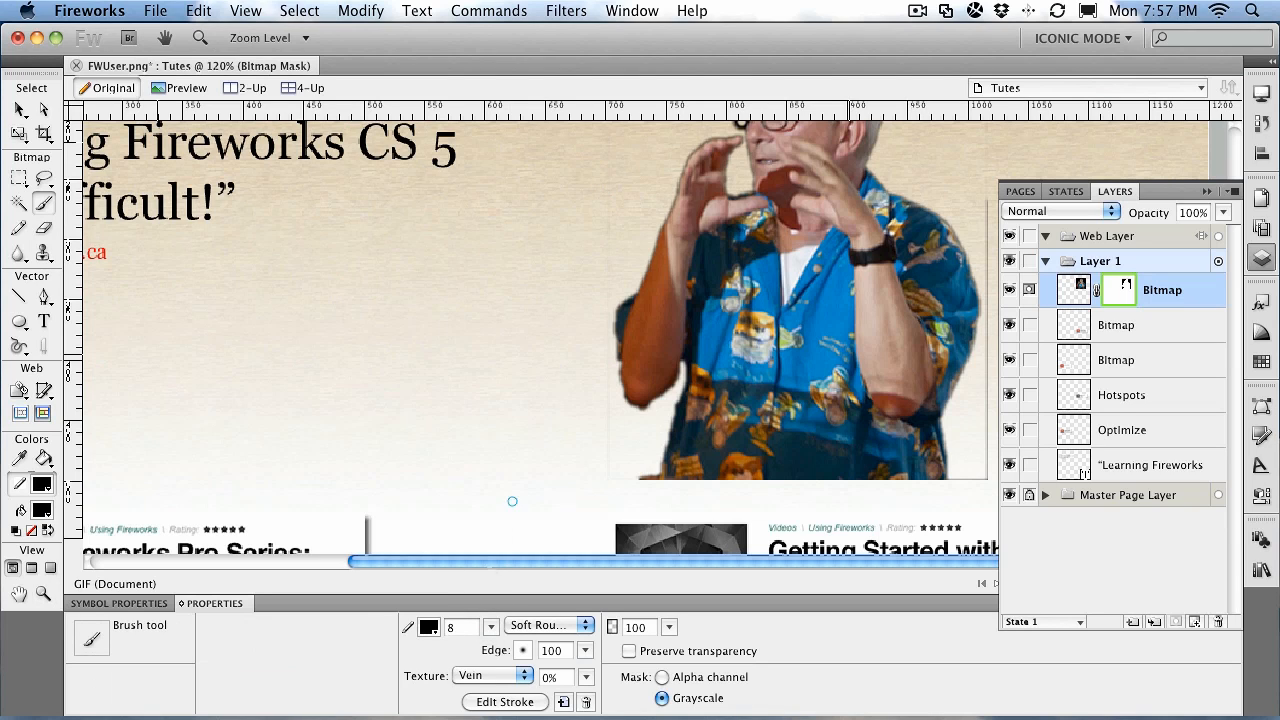
{"action": "left_click", "coordinate": [491, 627]}
{"action": "left_click_drag", "start_coordinate": [491, 627], "coordinate": [491, 625]}
{"action": "scroll", "coordinate": [600, 257], "scroll_direction": "up", "scroll_amount": 5}
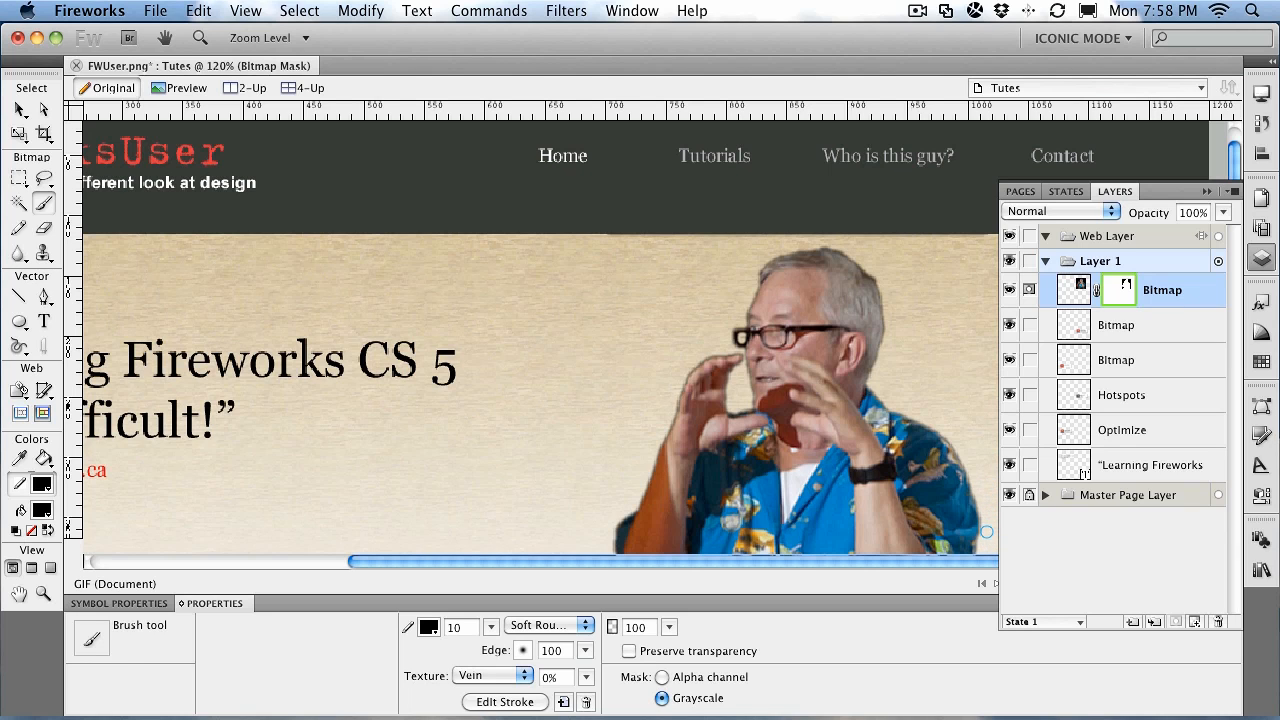
{"action": "key", "text": "space"}
{"action": "left_click_drag", "start_coordinate": [986, 535], "coordinate": [963, 228]}
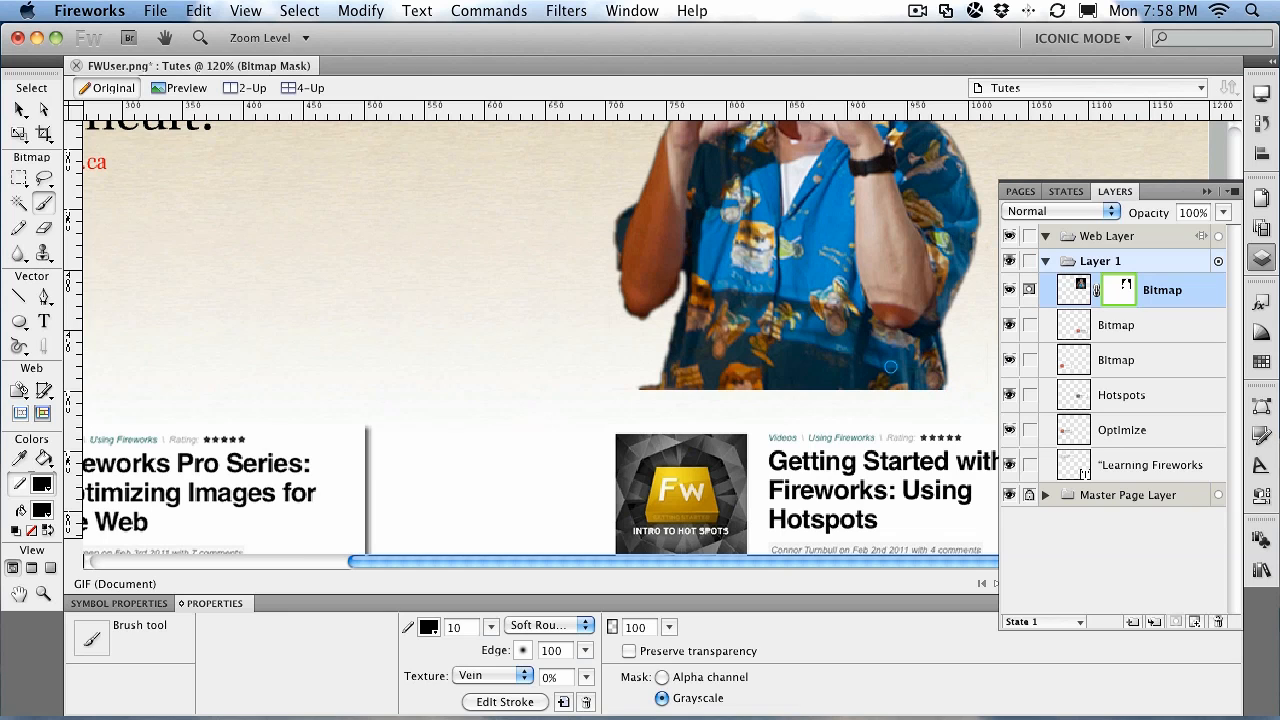
{"action": "left_click", "coordinate": [262, 9]}
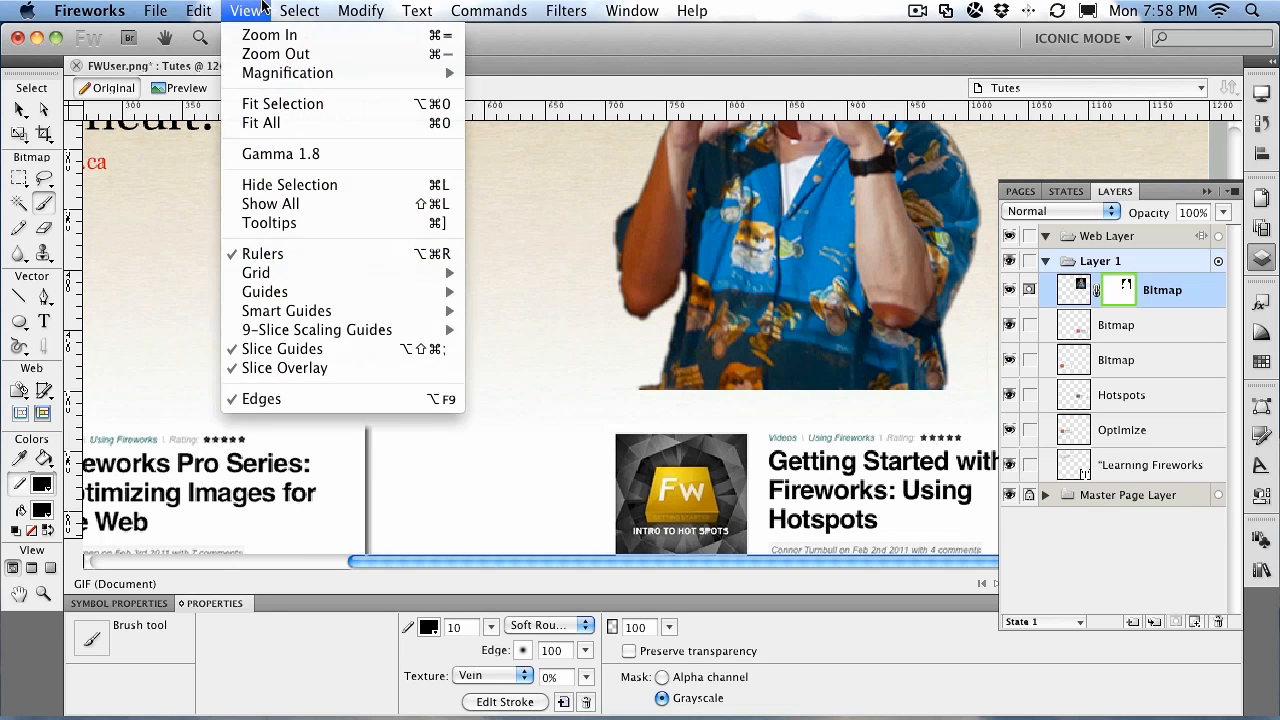
{"action": "left_click", "coordinate": [262, 122]}
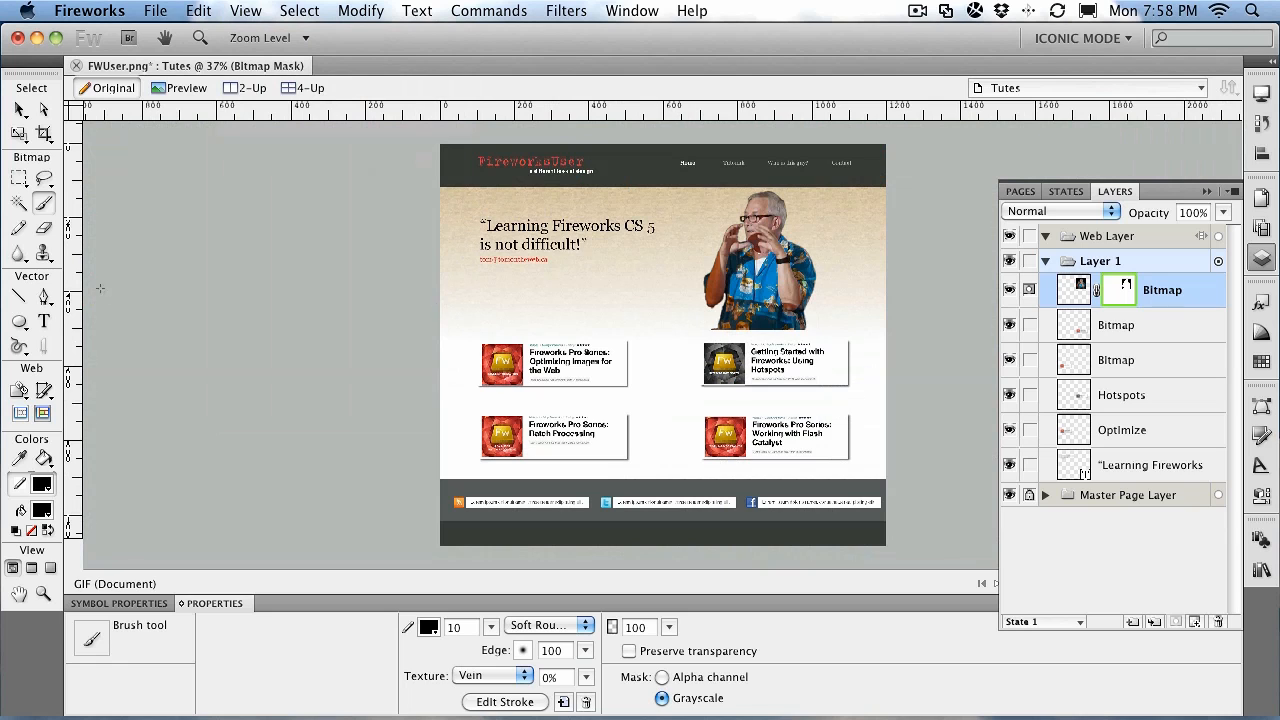
Paint out the leftover sliver beside the lower far corner of the man's shirt, above the black Fw thumbnail, with the size 10 mask brush
{"action": "left_click", "coordinate": [43, 593]}
{"action": "left_click_drag", "start_coordinate": [674, 290], "coordinate": [757, 360]}
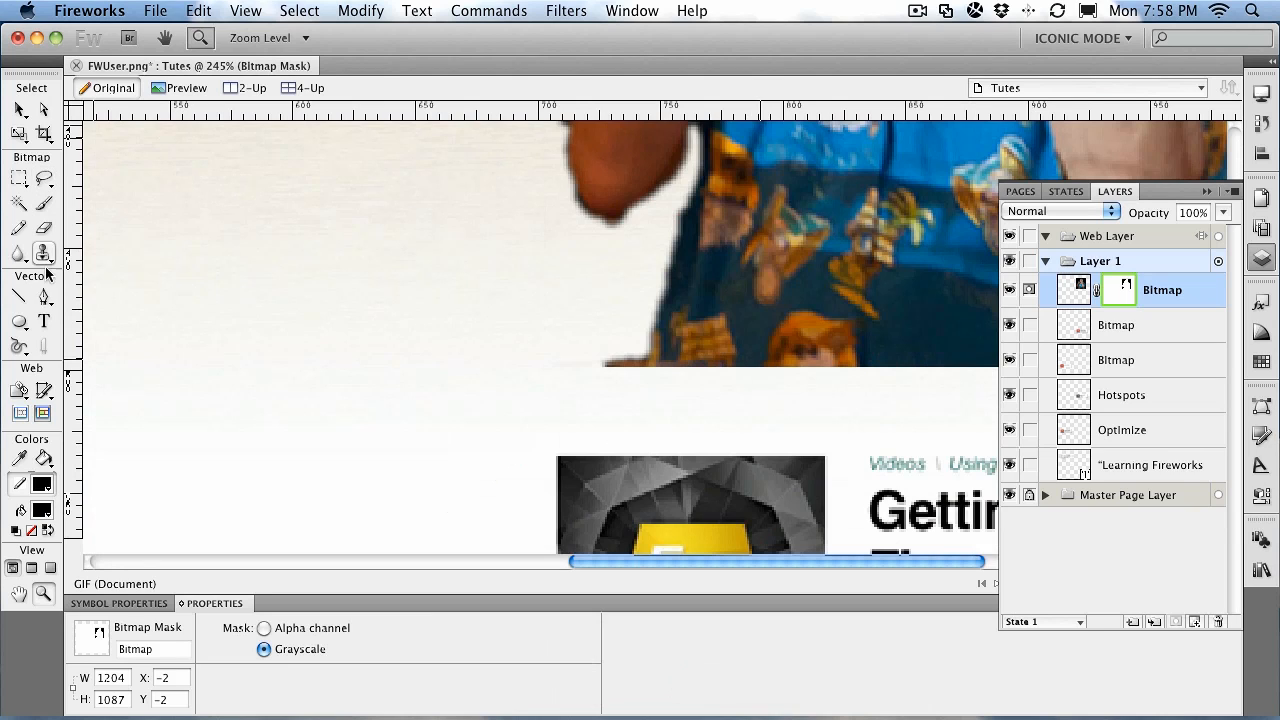
{"action": "left_click", "coordinate": [44, 204]}
{"action": "left_click_drag", "start_coordinate": [604, 362], "coordinate": [632, 370]}
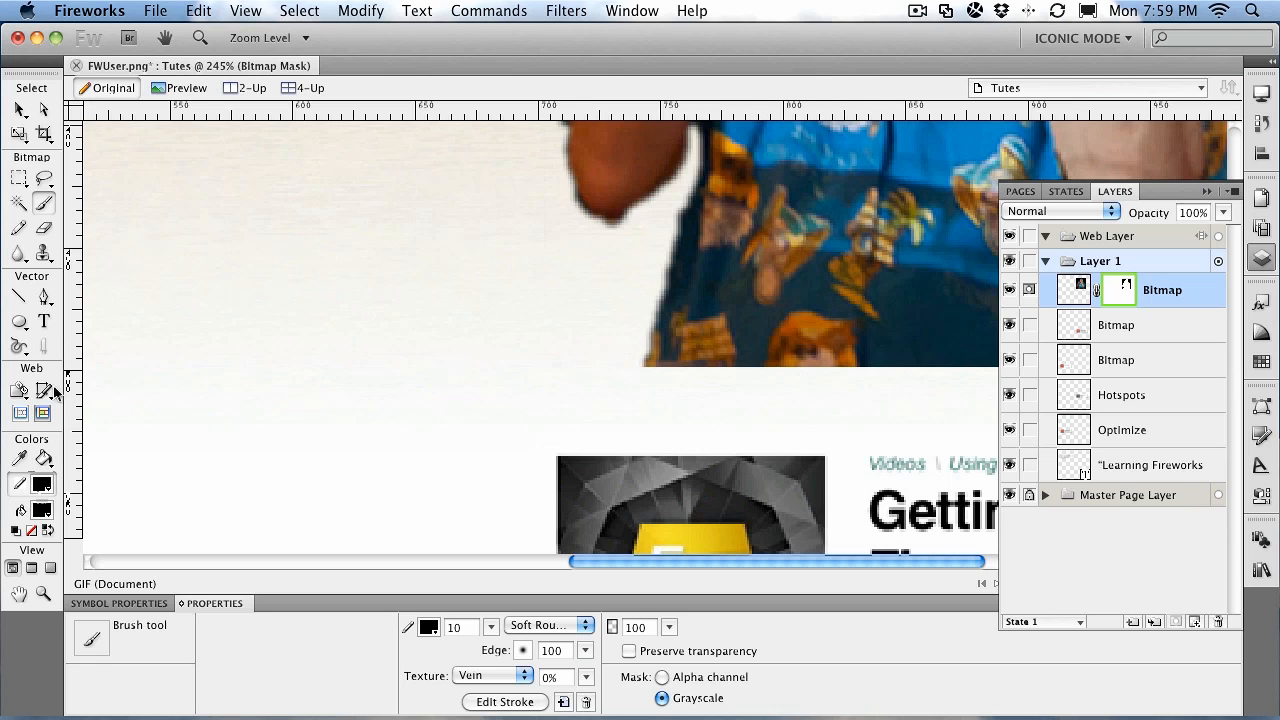
{"action": "left_click", "coordinate": [249, 10]}
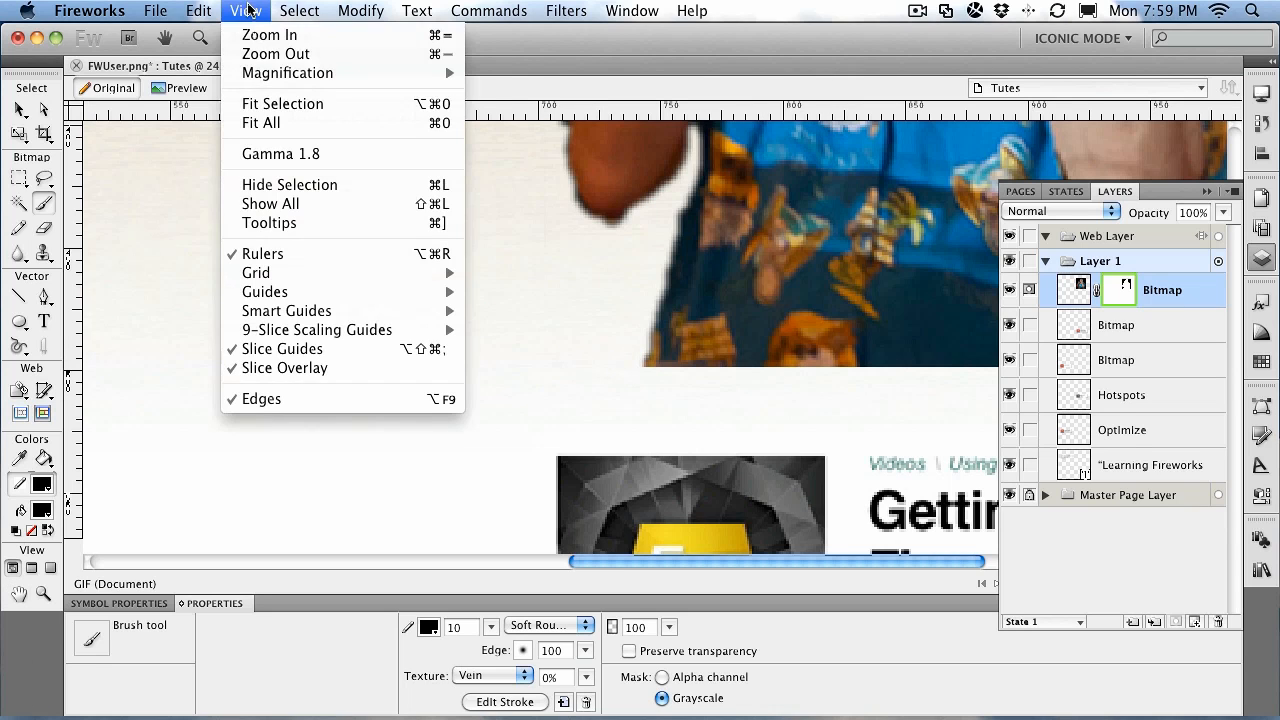
{"action": "left_click", "coordinate": [258, 123]}
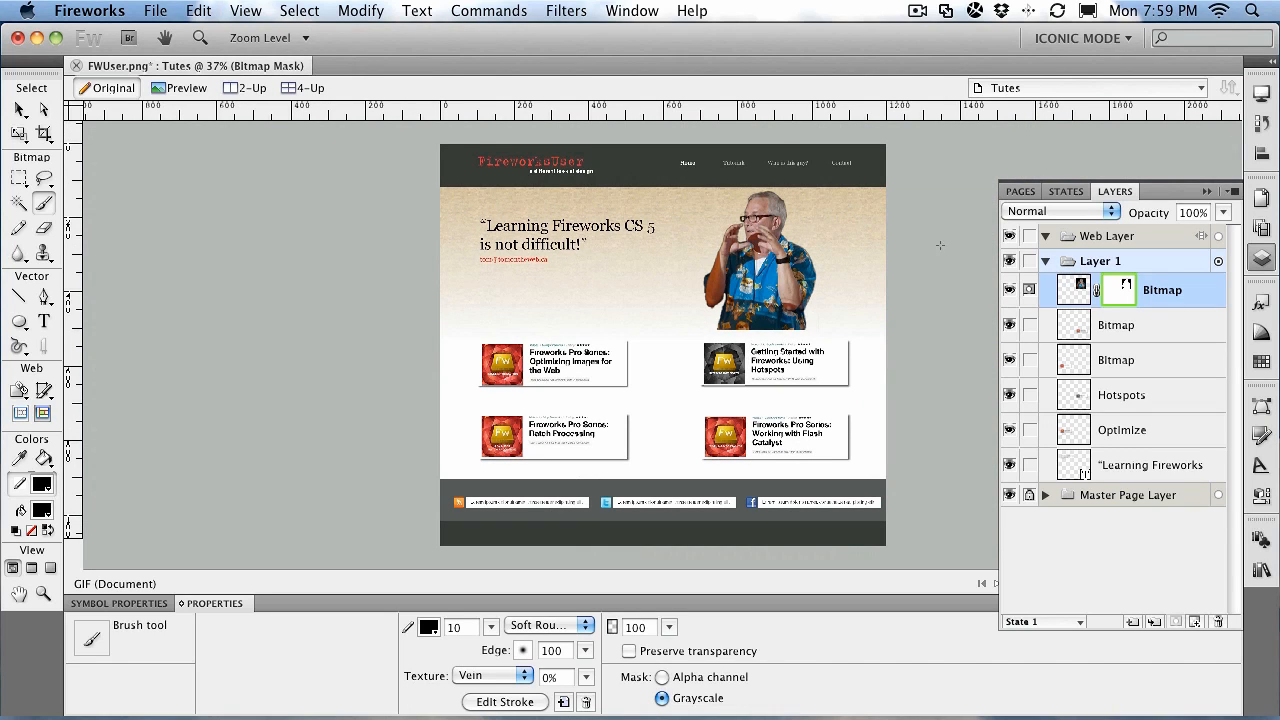
Switch to the Main page and look over the available Creative commands, closing the list without applying any
{"action": "left_click", "coordinate": [1022, 192]}
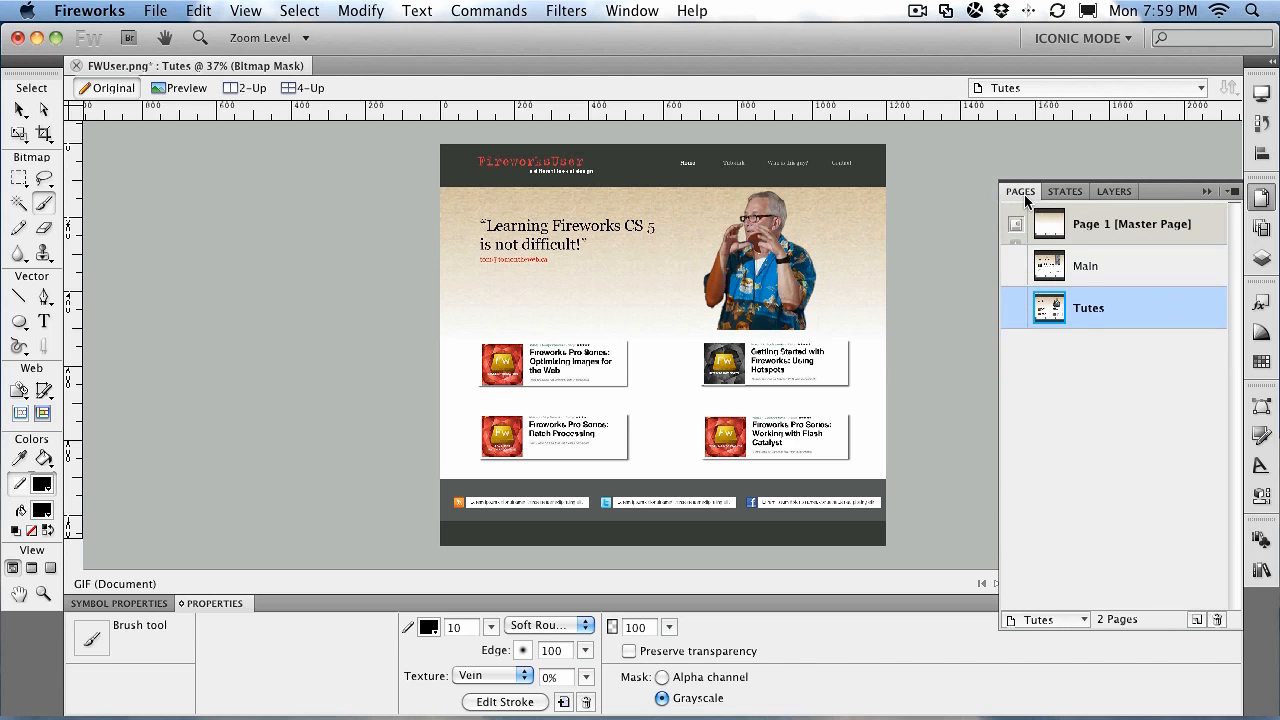
{"action": "left_click", "coordinate": [1086, 274]}
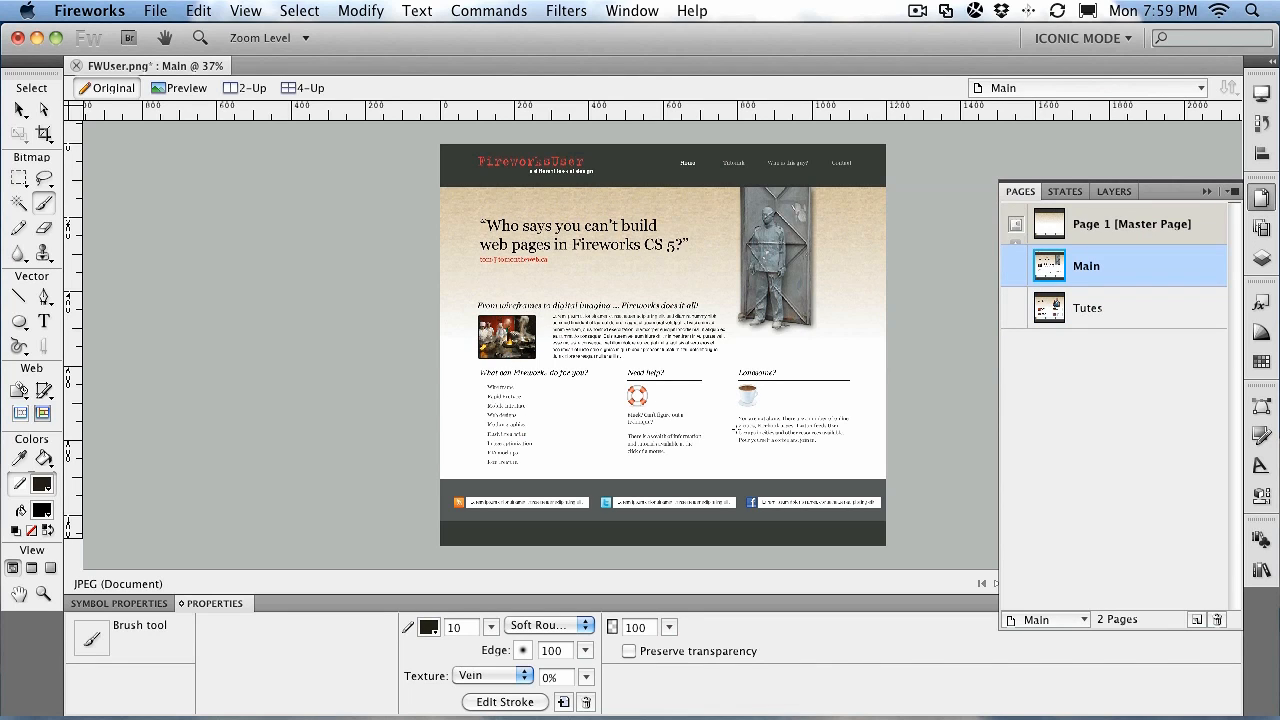
{"action": "left_click", "coordinate": [489, 10]}
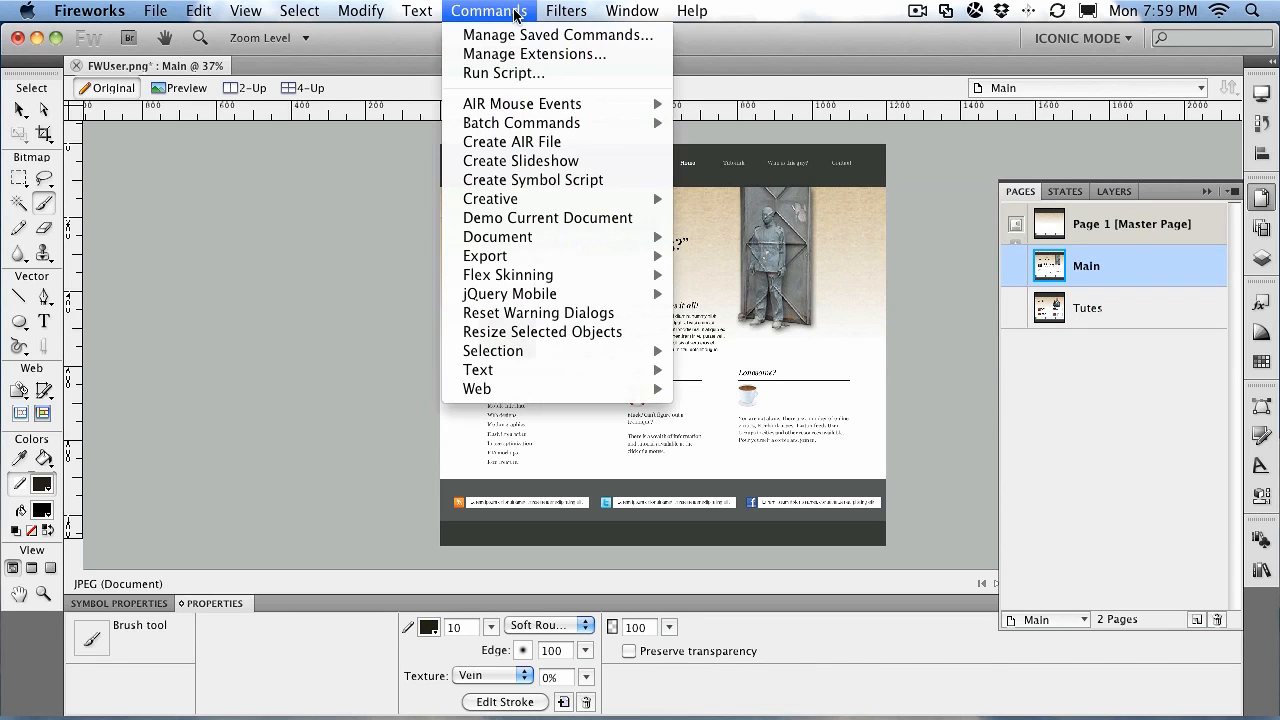
{"action": "mouse_move", "coordinate": [513, 245]}
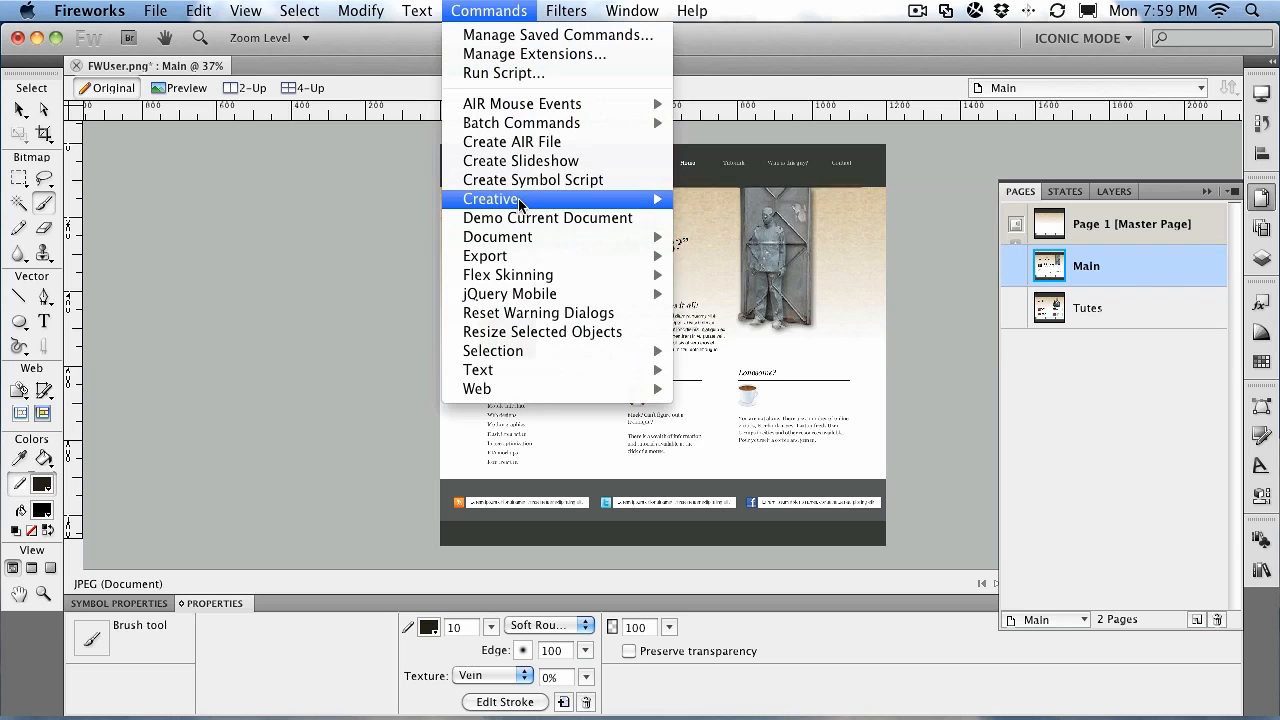
{"action": "mouse_move", "coordinate": [519, 201]}
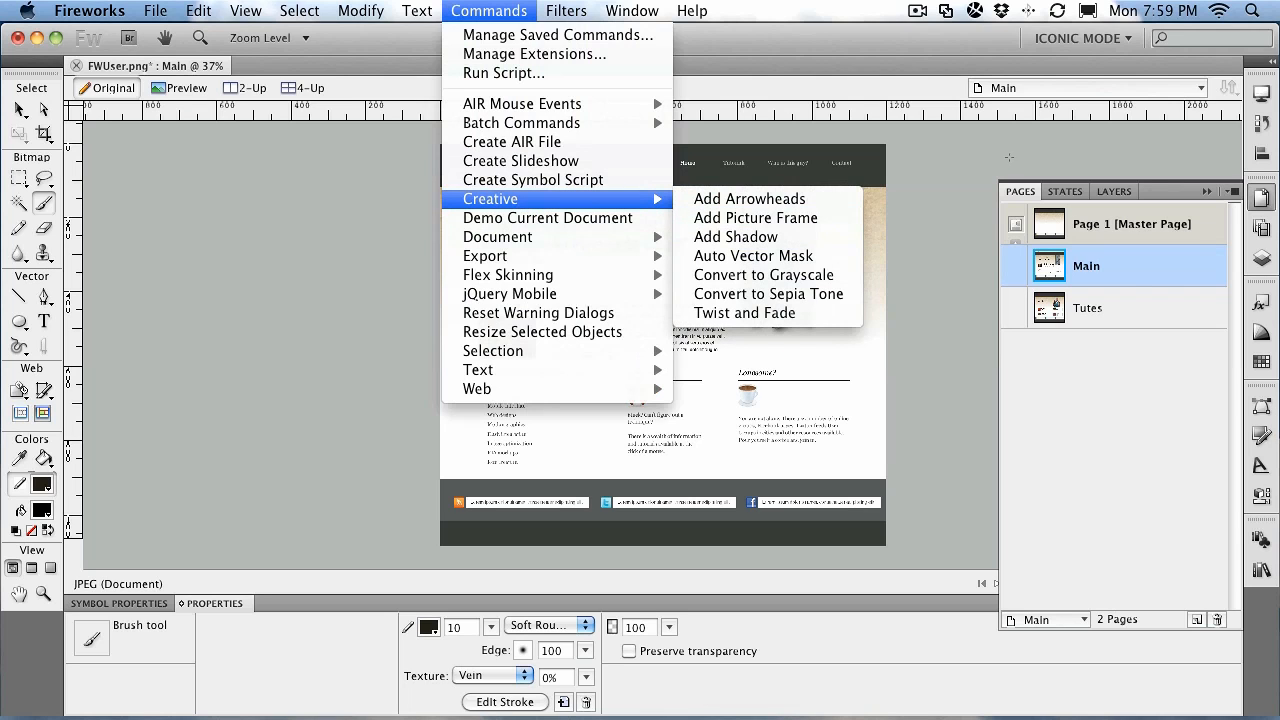
{"action": "left_click", "coordinate": [1010, 155]}
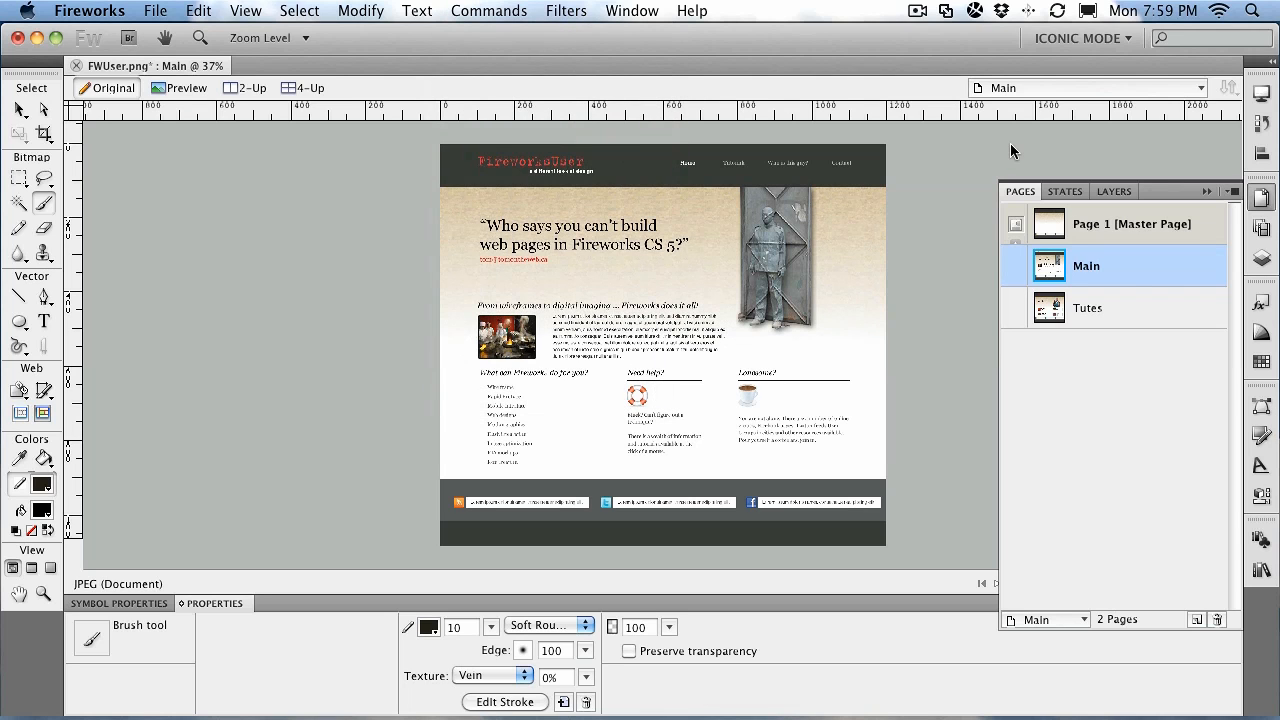